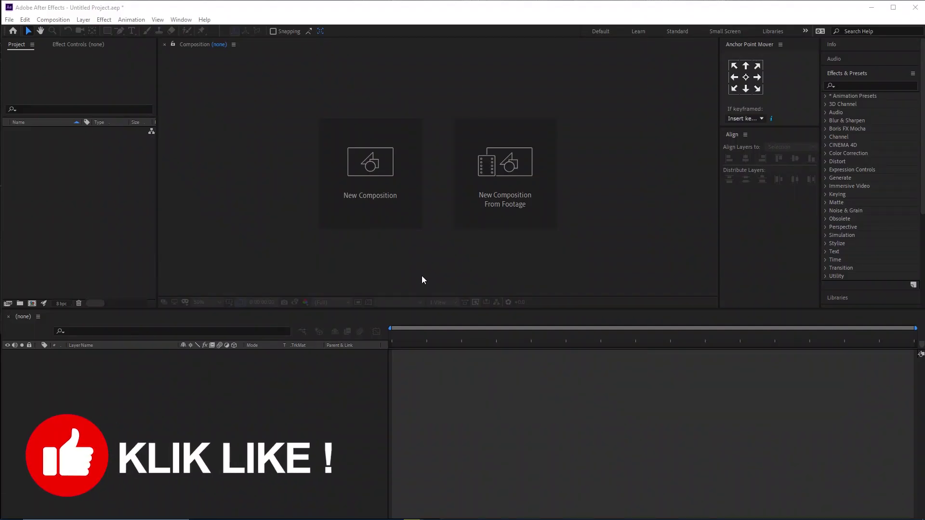
# - Create Comp 1 from the HDV/HDTV 720 29.97 preset, keeping the black background
pyautogui.click(366, 192)
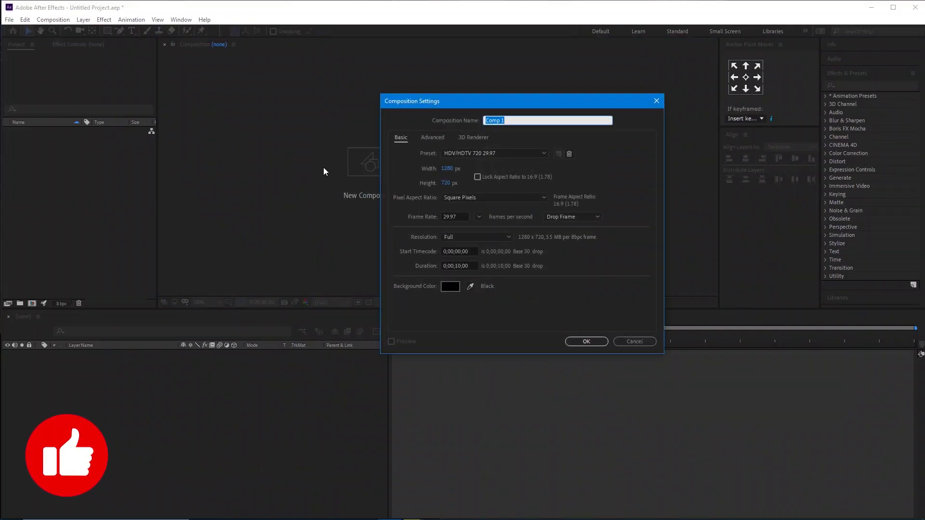
pyautogui.click(511, 153)
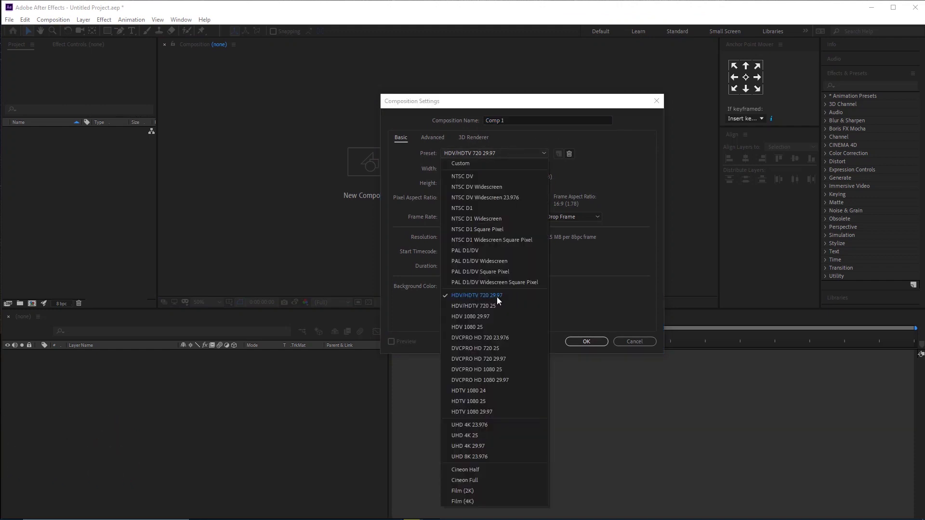
pyautogui.click(647, 262)
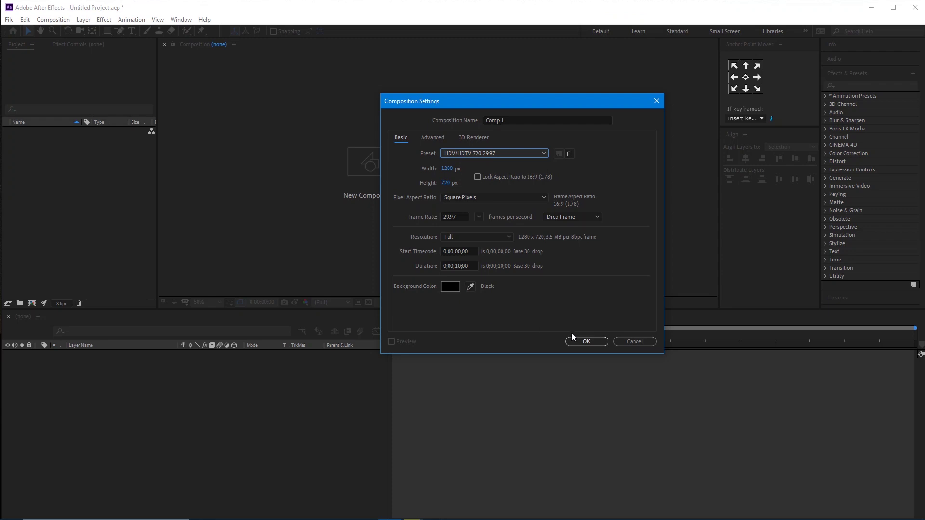
pyautogui.click(449, 287)
pyautogui.click(285, 282)
pyautogui.moveTo(280, 251); pyautogui.dragTo(311, 313)
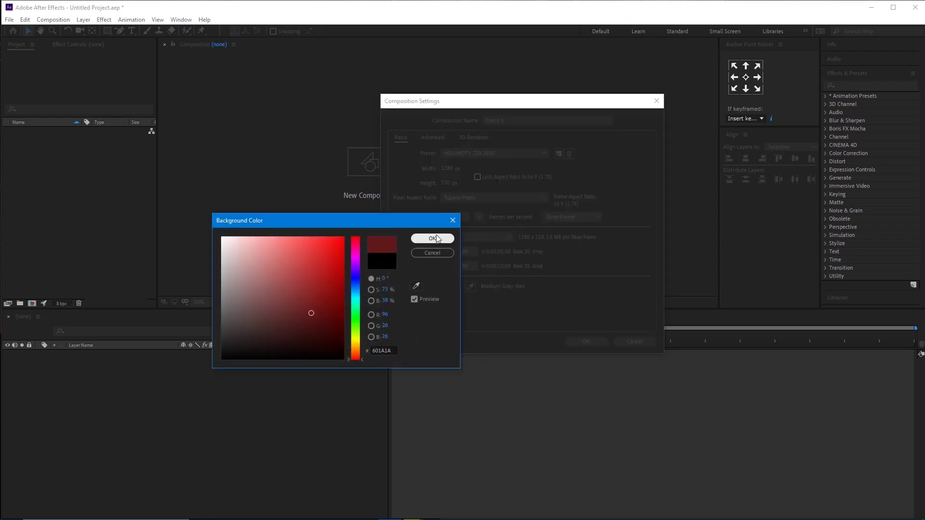
pyautogui.click(432, 254)
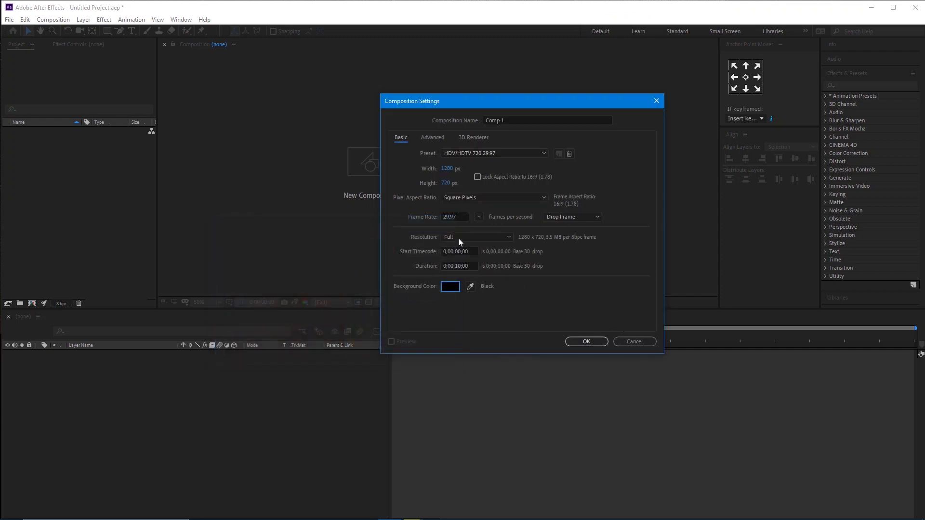
pyautogui.click(587, 341)
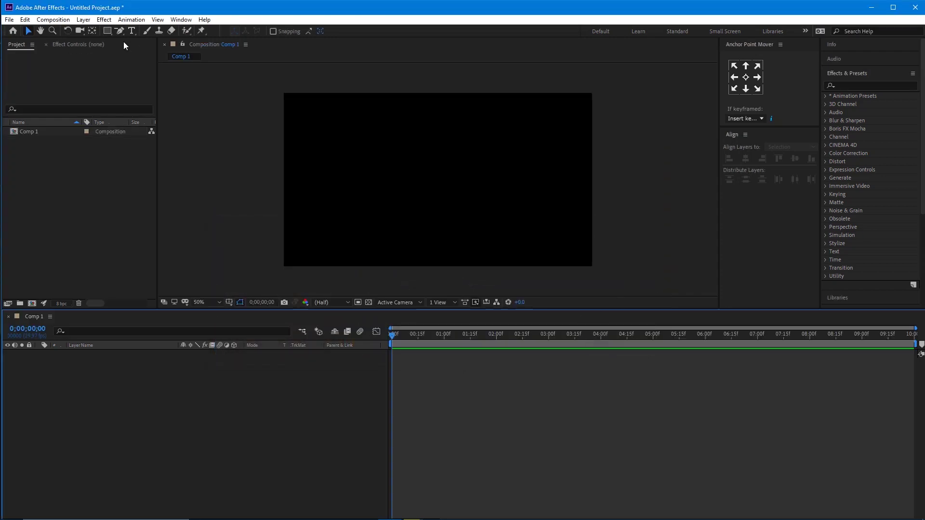
# - Draw a three-point curved stroke across the middle of the frame with the Pen Tool
pyautogui.click(123, 35)
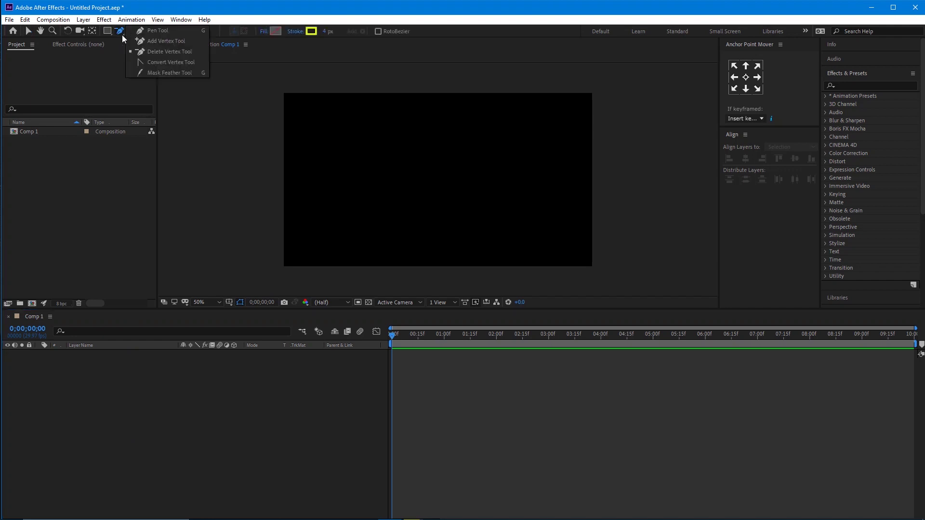
pyautogui.click(152, 30)
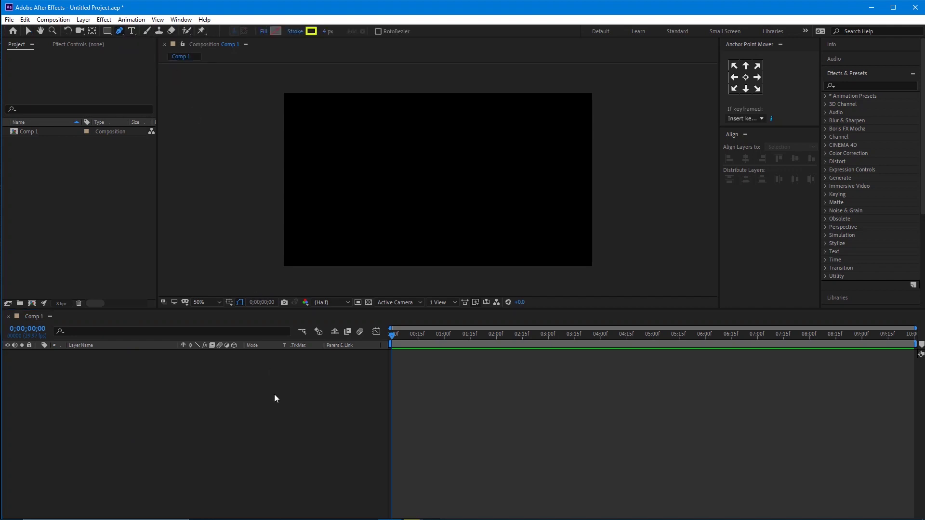
pyautogui.click(331, 187)
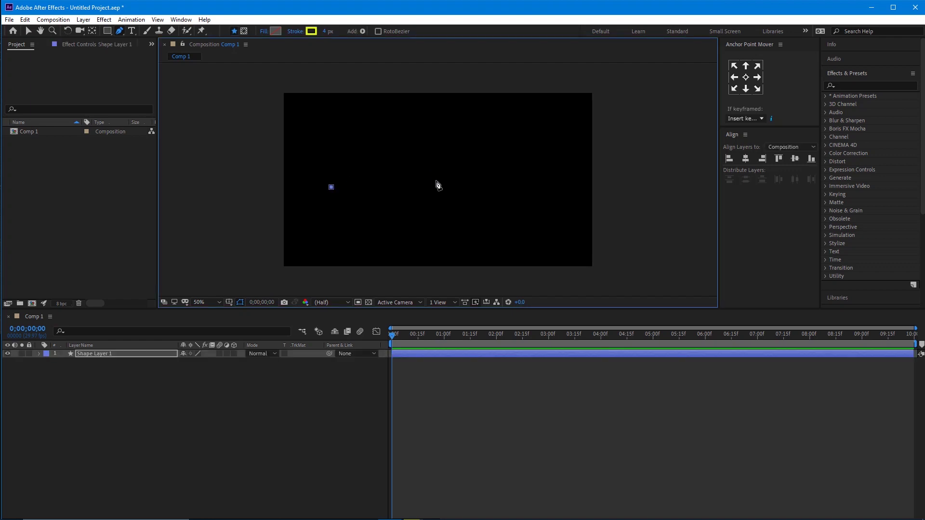
pyautogui.moveTo(435, 180); pyautogui.dragTo(477, 199)
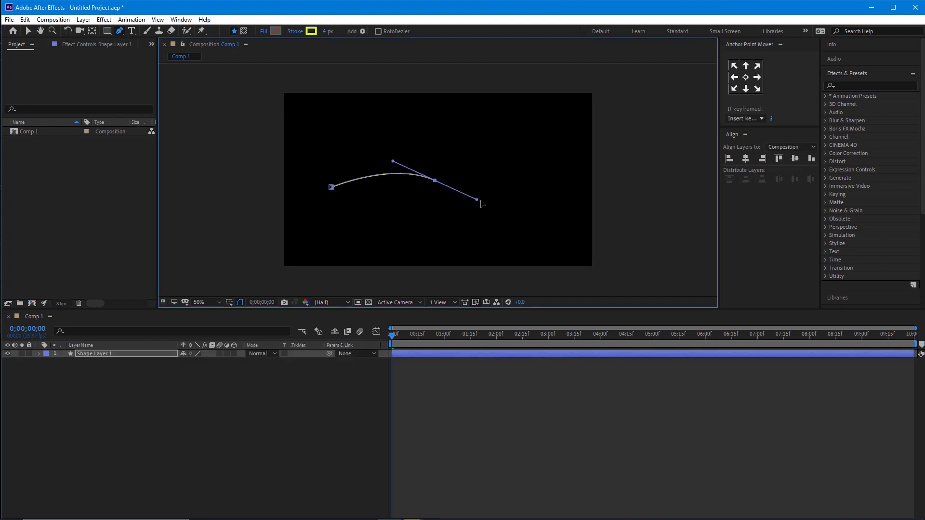
pyautogui.click(551, 177)
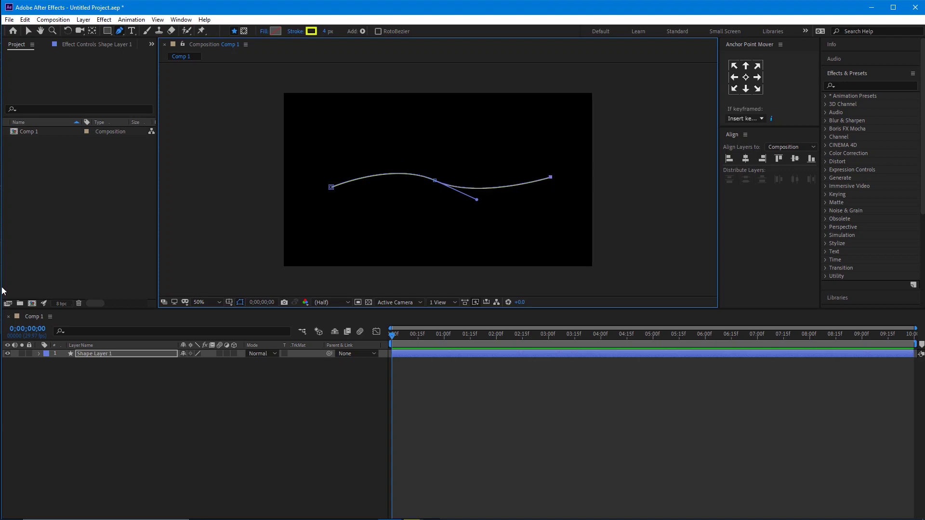
pyautogui.click(38, 355)
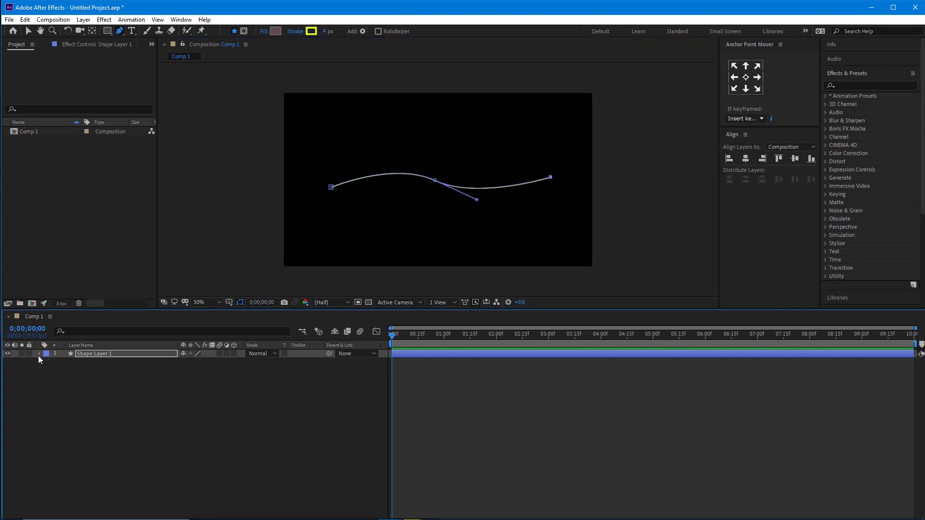
# - Add Trim Paths to the curve's shape and return to the Selection tool
pyautogui.click(239, 363)
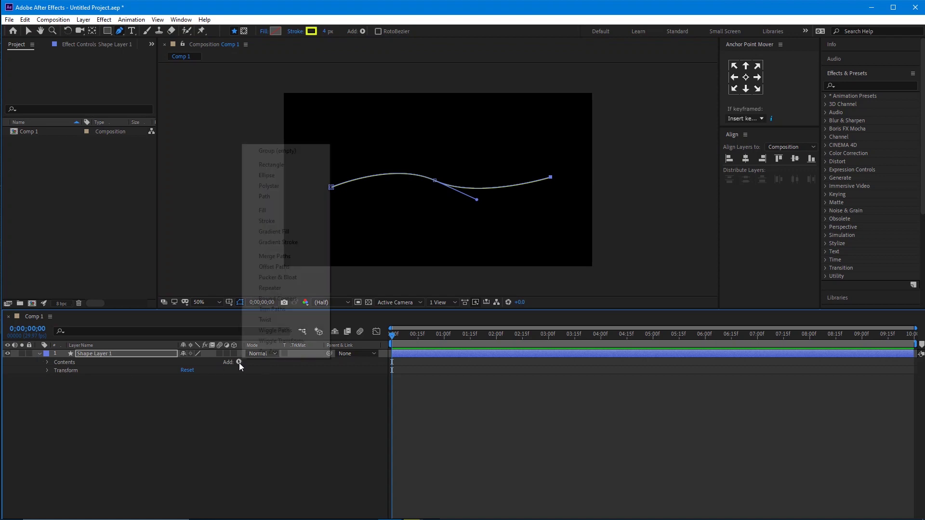
pyautogui.click(293, 312)
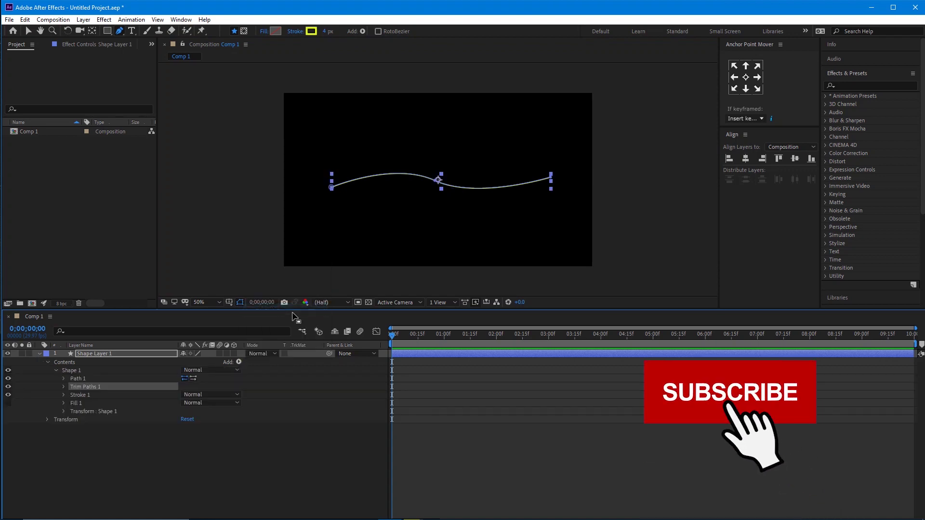
pyautogui.click(248, 471)
pyautogui.press('v')
# - Expand Shape Layer 1 down to Trim Paths 1 to show Start, End and Offset
pyautogui.click(90, 353)
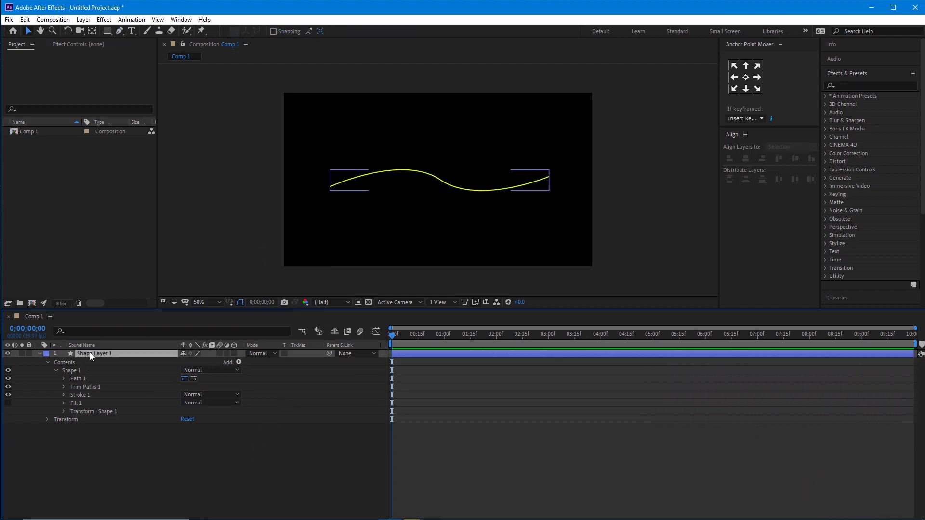
pyautogui.click(41, 354)
pyautogui.click(40, 354)
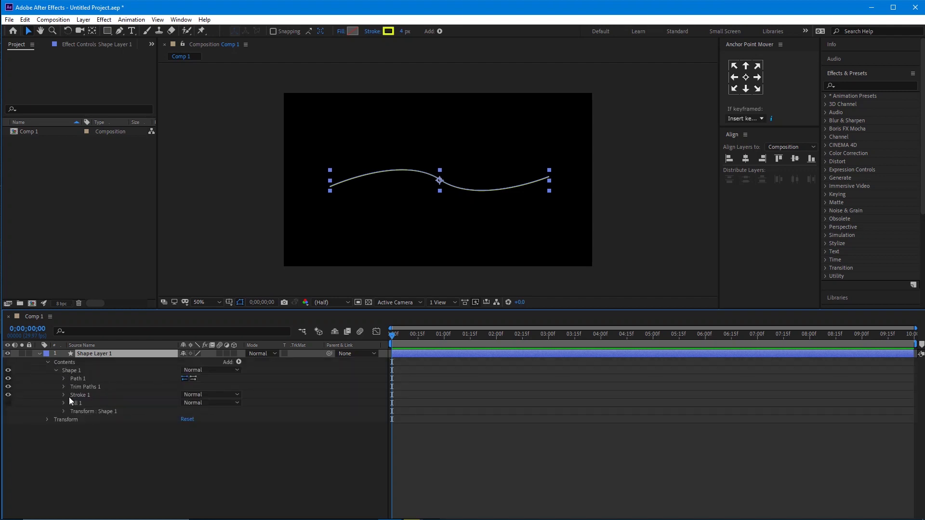
pyautogui.click(77, 370)
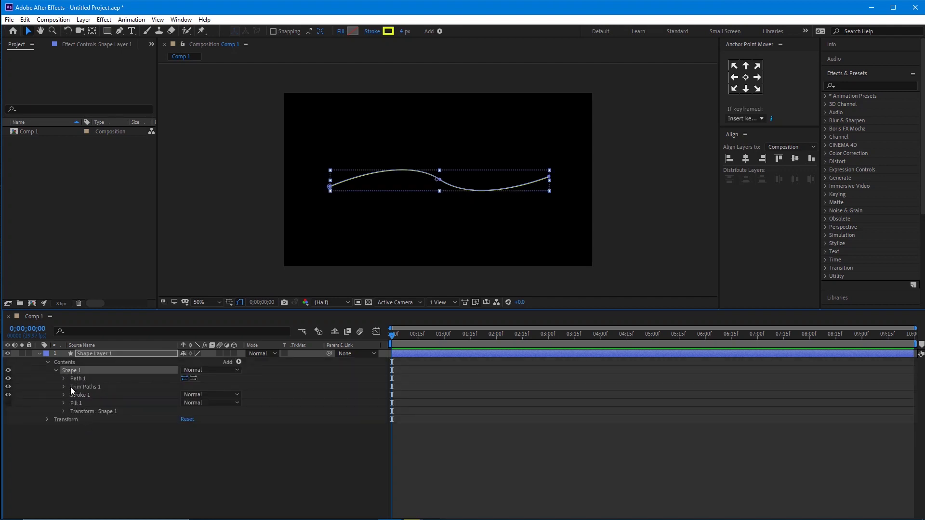
pyautogui.click(69, 363)
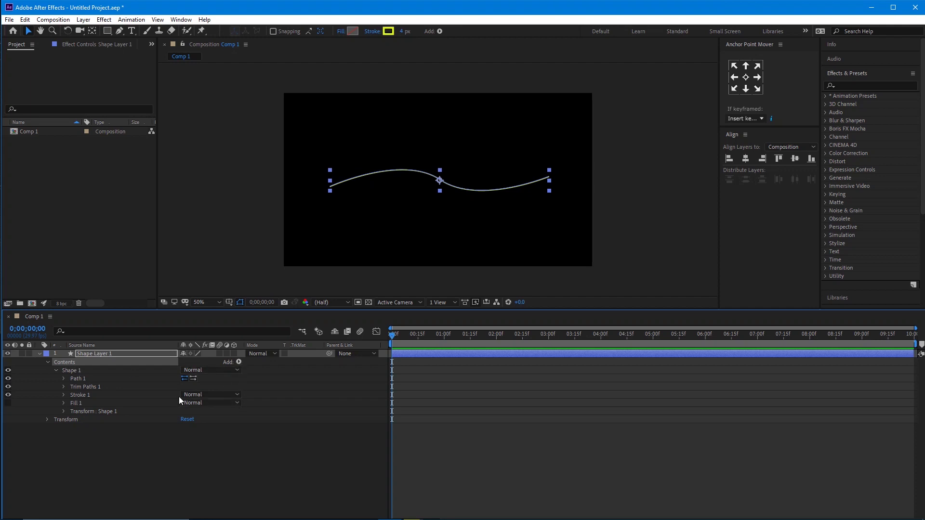
pyautogui.click(87, 388)
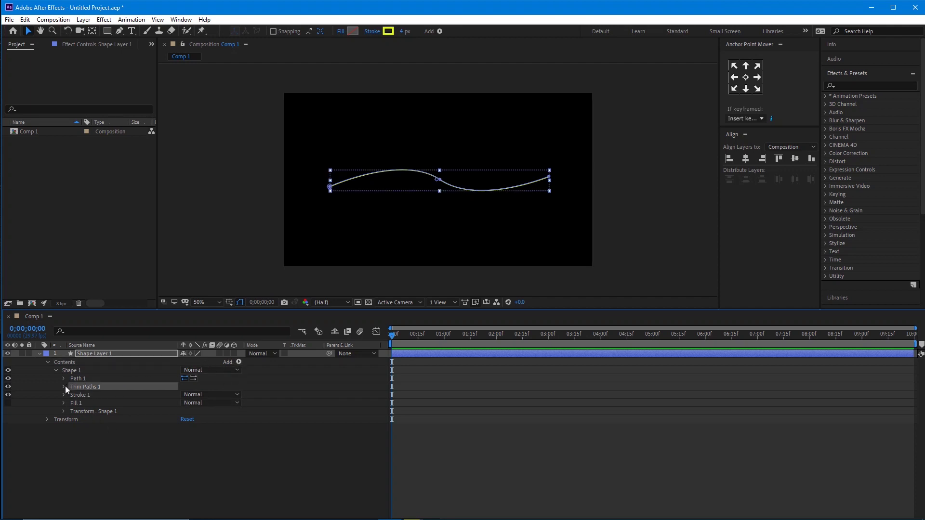
pyautogui.click(63, 387)
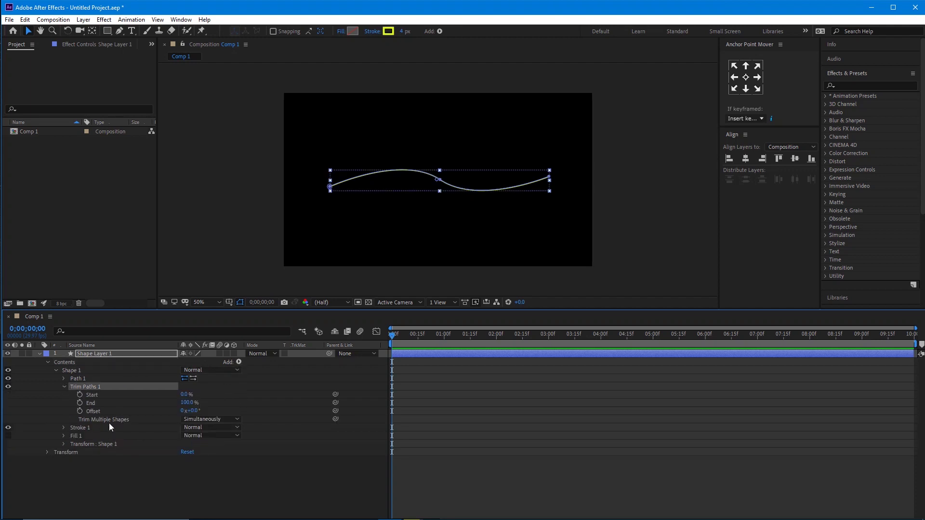
# - Keyframe Trim Paths End at 100% at two seconds and 0% at the start
pyautogui.click(251, 479)
pyautogui.moveTo(392, 336); pyautogui.dragTo(418, 337)
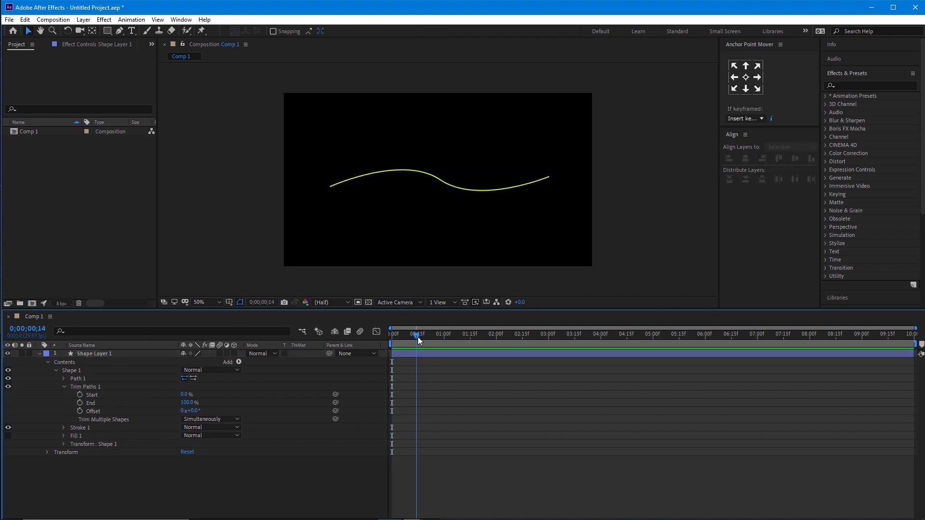
pyautogui.moveTo(418, 338); pyautogui.dragTo(496, 336)
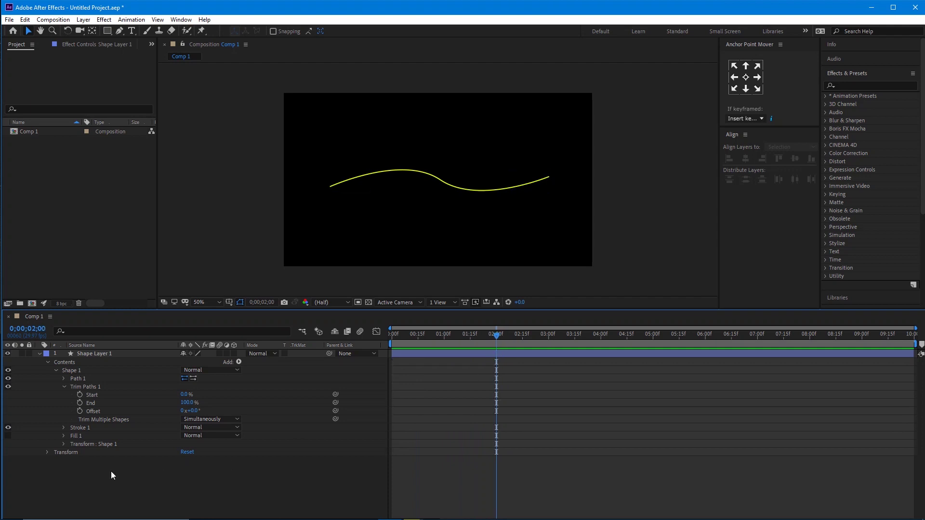
pyautogui.click(80, 403)
pyautogui.moveTo(498, 337); pyautogui.dragTo(385, 373)
pyautogui.moveTo(191, 406); pyautogui.dragTo(127, 415)
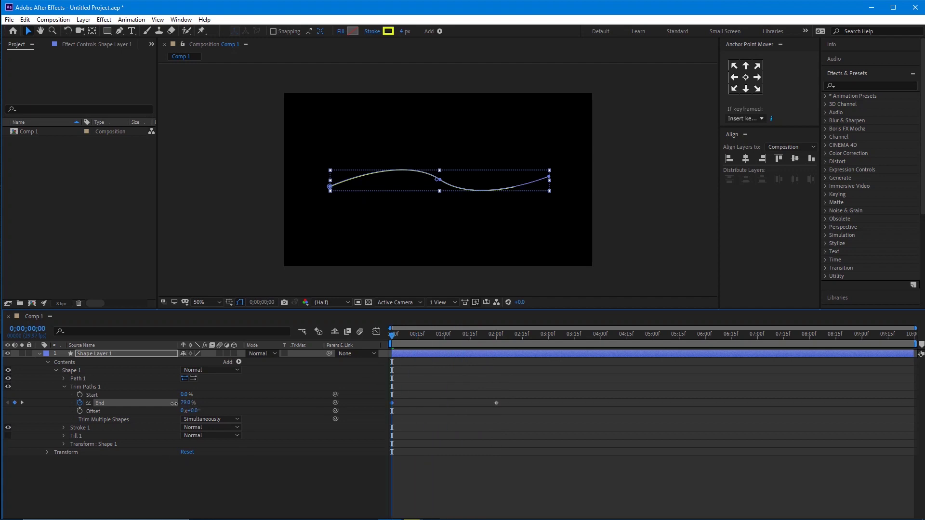
# - Preview the draw-on, then park the playhead just past two seconds
pyautogui.click(171, 491)
pyautogui.press('space')
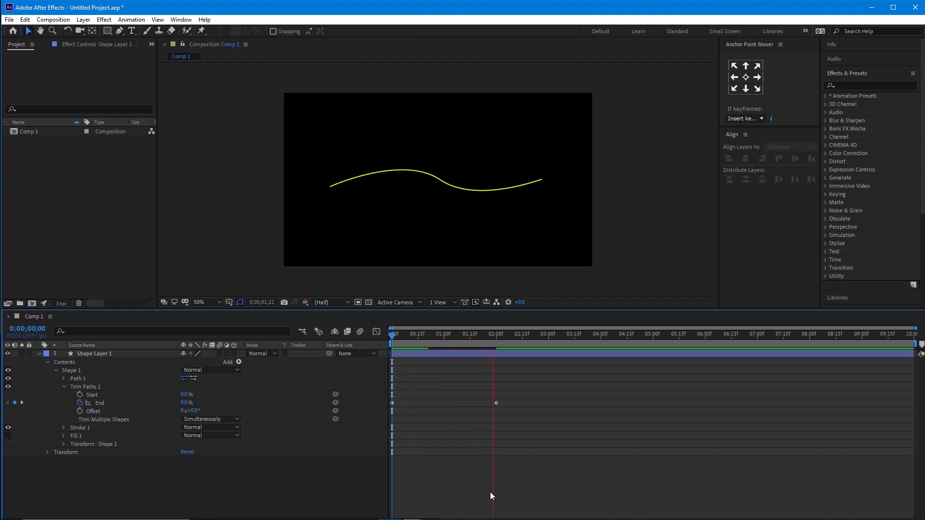
pyautogui.press('space')
pyautogui.moveTo(467, 334); pyautogui.dragTo(536, 334)
pyautogui.moveTo(397, 129); pyautogui.dragTo(447, 191)
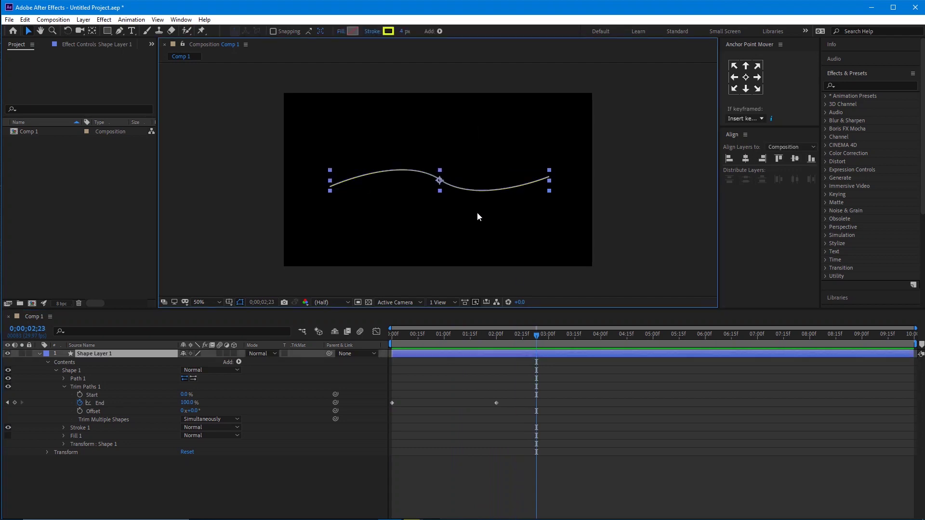
# - Bend the curve at its middle point and lower its left end
pyautogui.click(119, 30)
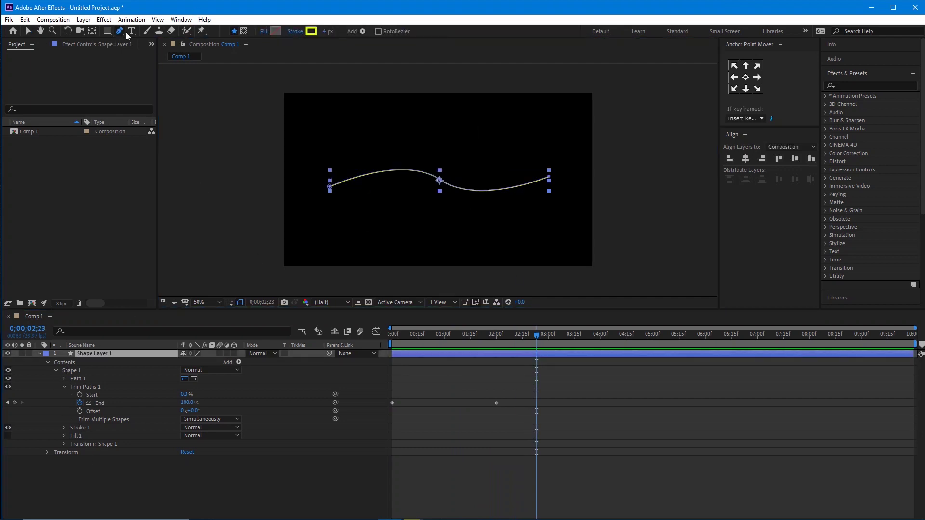
pyautogui.click(331, 188)
pyautogui.moveTo(401, 154); pyautogui.dragTo(402, 159)
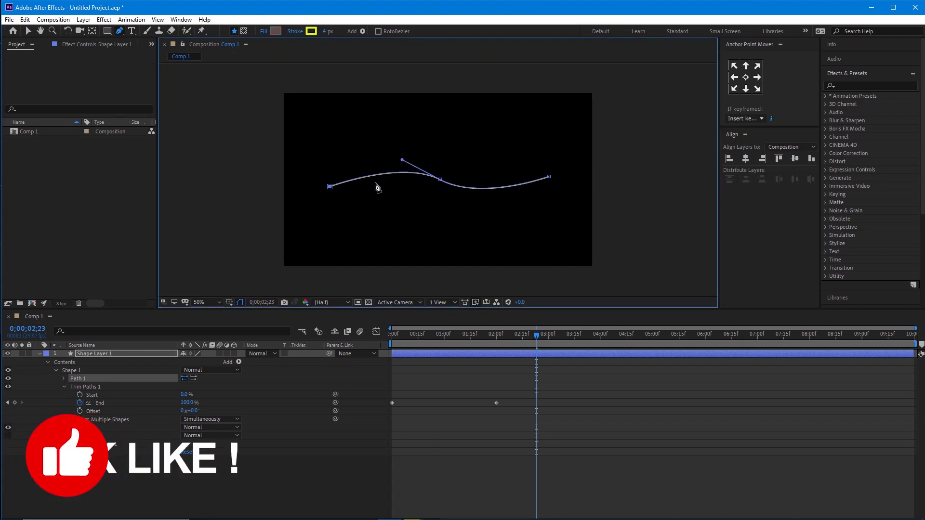
pyautogui.moveTo(330, 186); pyautogui.dragTo(330, 195)
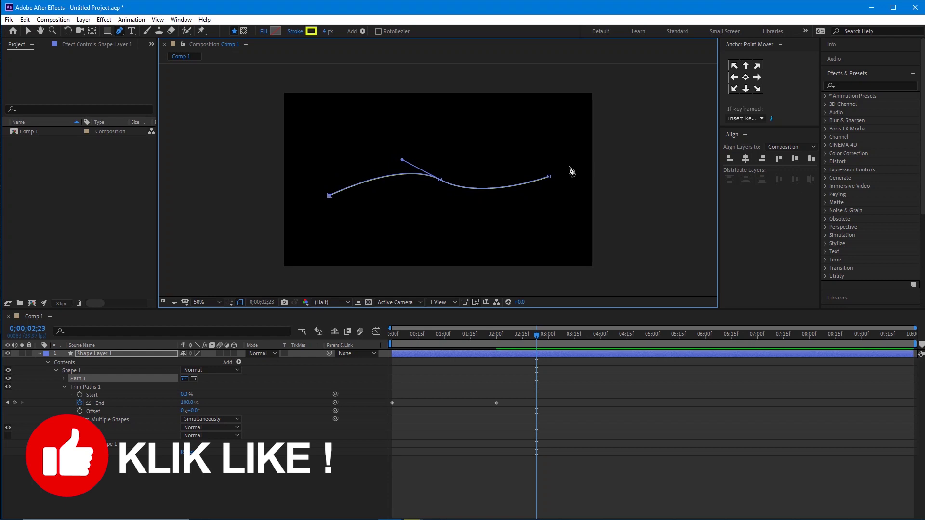
pyautogui.moveTo(549, 176); pyautogui.dragTo(550, 172)
pyautogui.hotkey('ctrl', 'z')
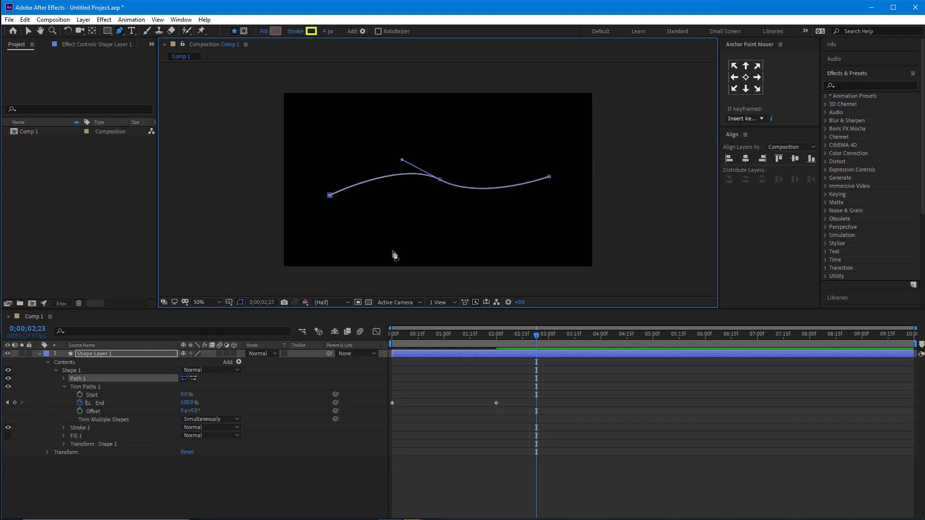
# - Raise the right end and adjust the middle point's Bezier handles into an even S-wave
pyautogui.press('v')
pyautogui.click(548, 185)
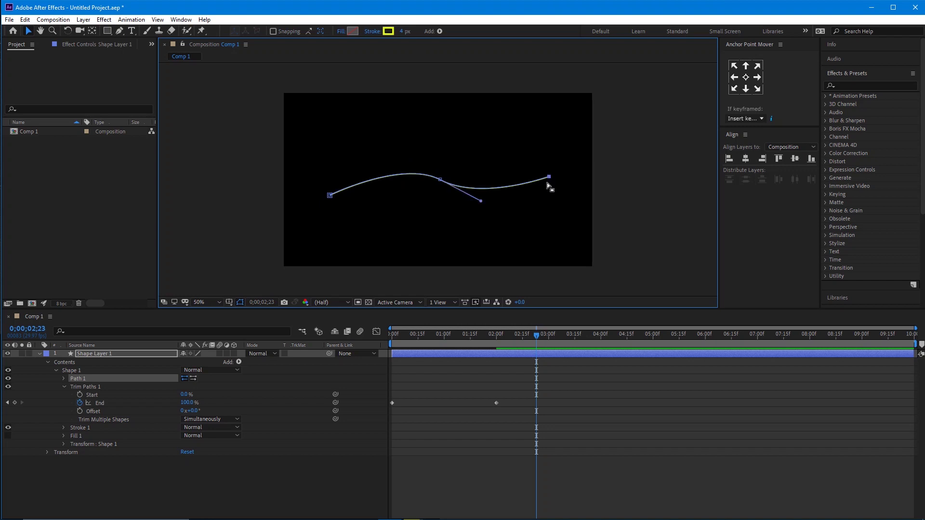
pyautogui.moveTo(549, 177); pyautogui.dragTo(549, 166)
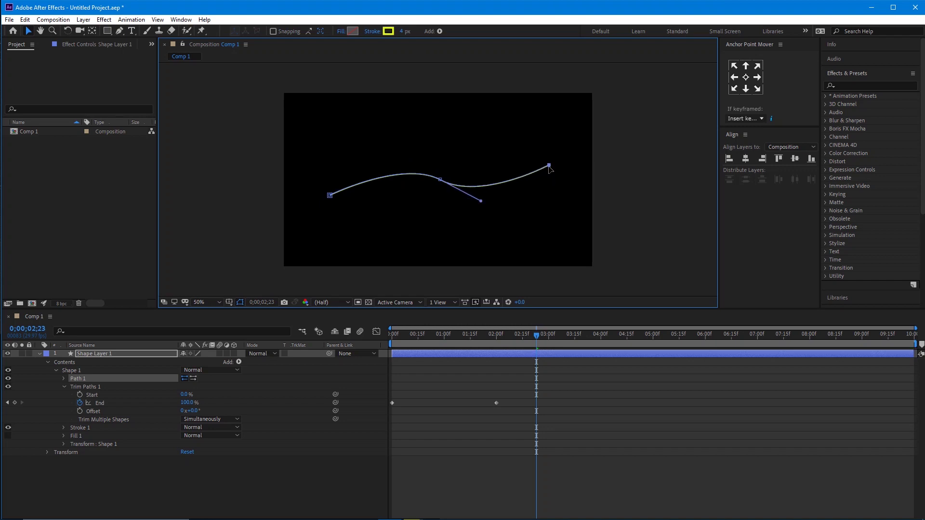
pyautogui.moveTo(481, 203); pyautogui.dragTo(490, 236)
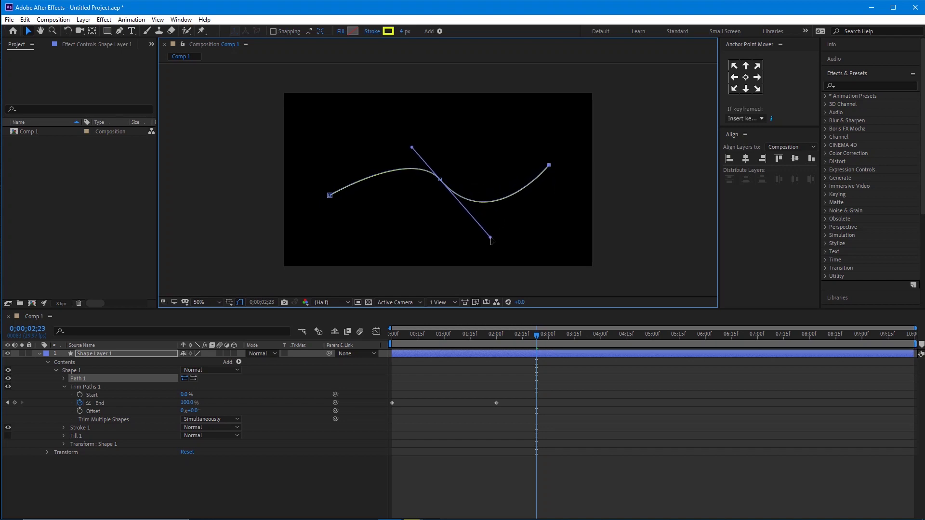
pyautogui.moveTo(440, 182)
pyautogui.mouseDown()
pyautogui.moveTo(411, 146)
pyautogui.moveTo(382, 134)
pyautogui.mouseUp()
pyautogui.moveTo(499, 226); pyautogui.dragTo(505, 231)
# - Preview the reshaped stroke drawing on
pyautogui.click(270, 499)
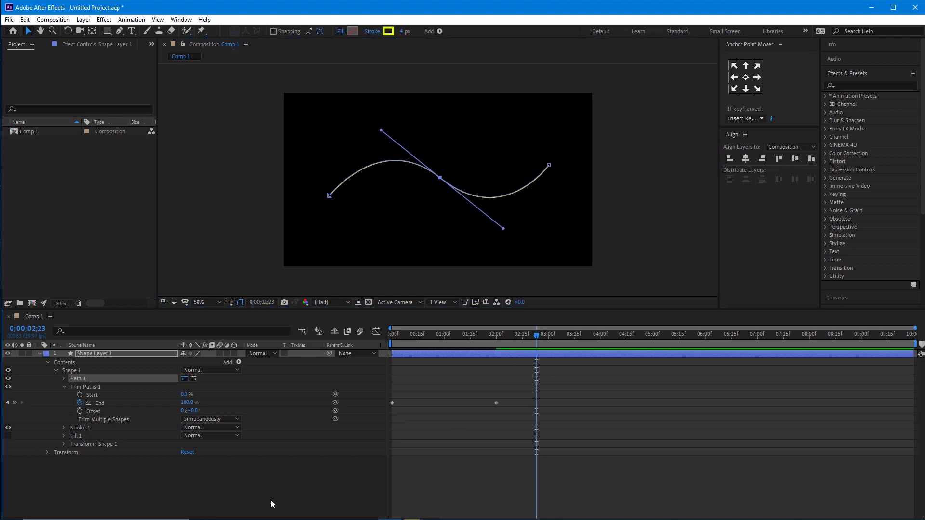
pyautogui.press('space')
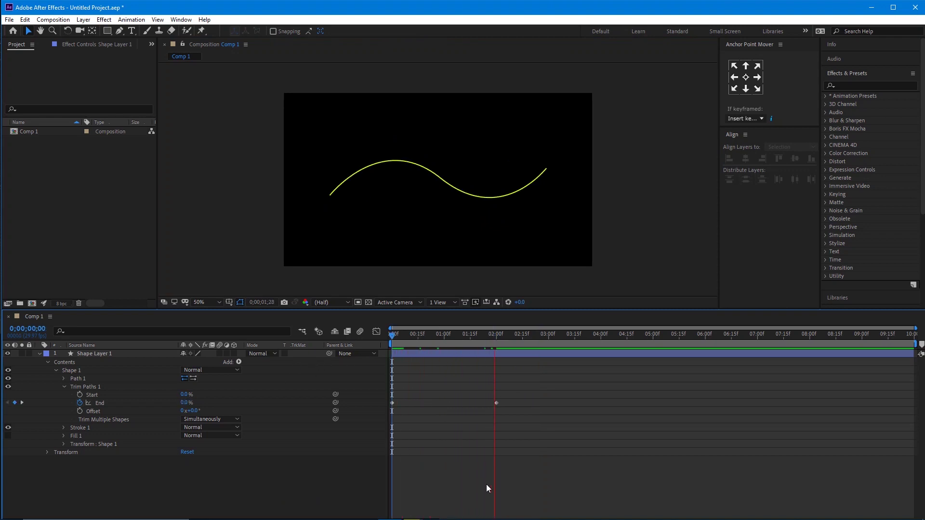
pyautogui.press('space')
# - Move the End 100% keyframe from about 2:05 to about 1:03 and preview the faster draw-on
pyautogui.click(496, 403)
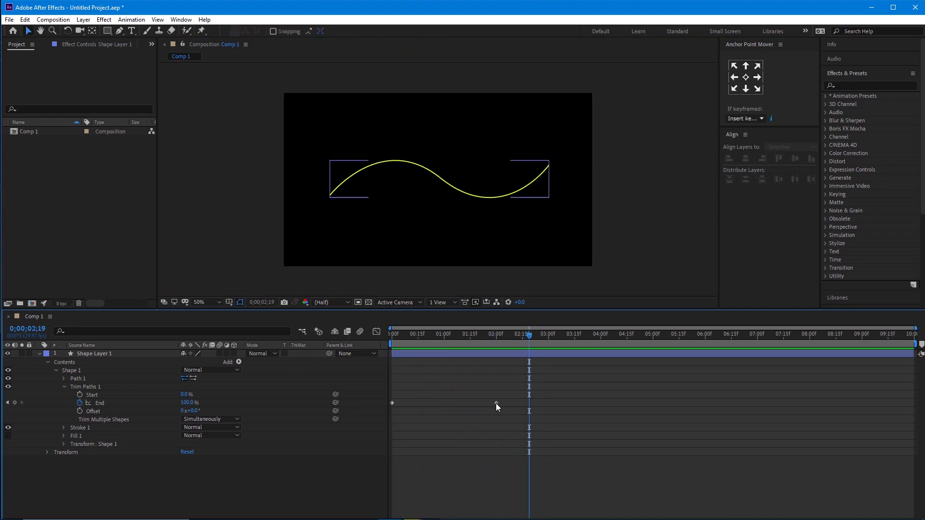
pyautogui.moveTo(496, 403); pyautogui.dragTo(445, 403)
pyautogui.moveTo(439, 334); pyautogui.dragTo(345, 362)
pyautogui.press('space')
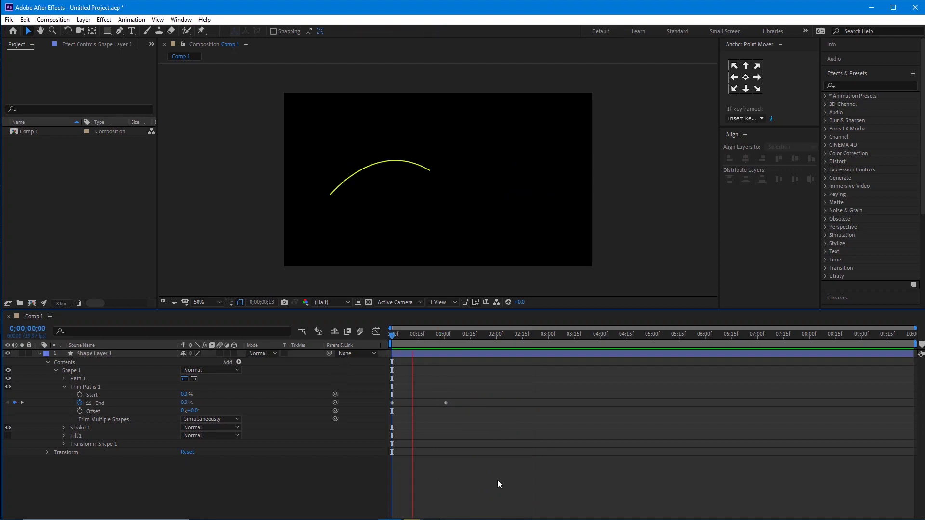
pyautogui.press('space')
pyautogui.moveTo(447, 332); pyautogui.dragTo(352, 354)
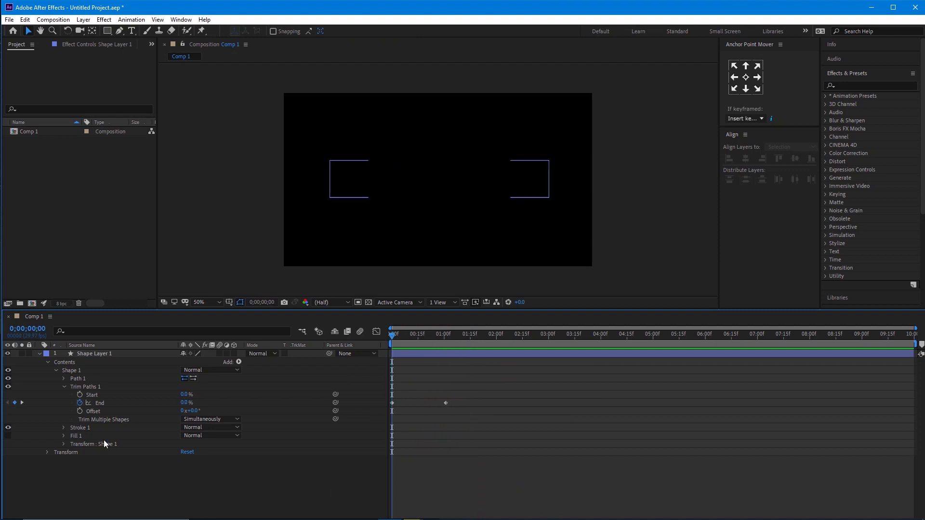
pyautogui.moveTo(393, 334); pyautogui.dragTo(447, 350)
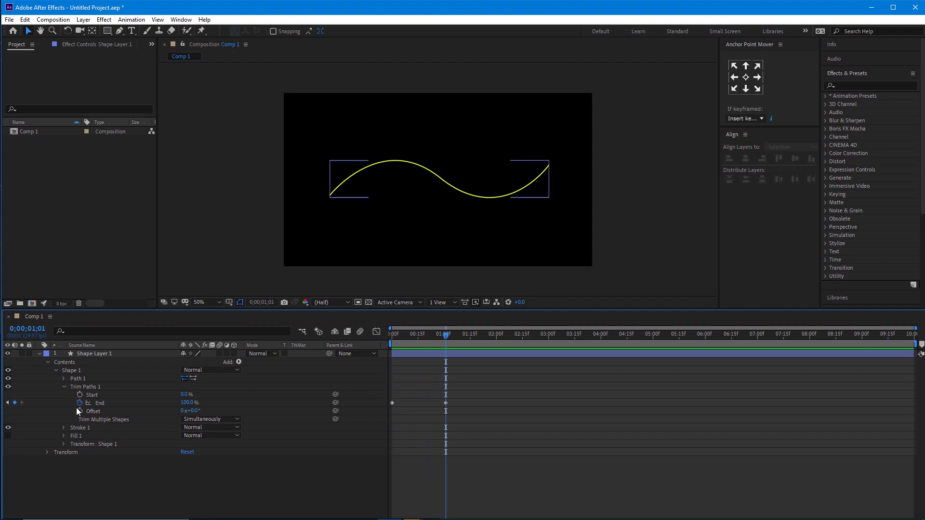
# - Keyframe Trim Paths Start from 0% at one second to 100% at two seconds
pyautogui.click(80, 394)
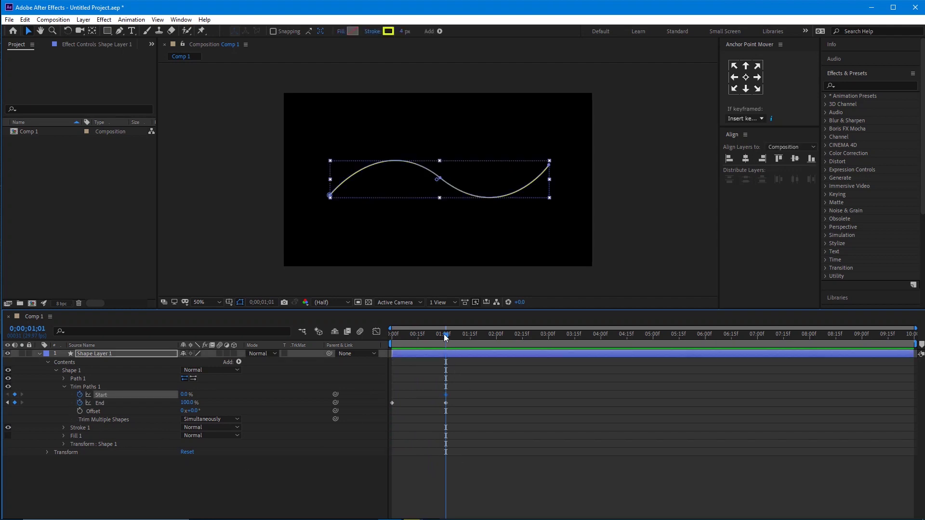
pyautogui.moveTo(447, 333); pyautogui.dragTo(498, 351)
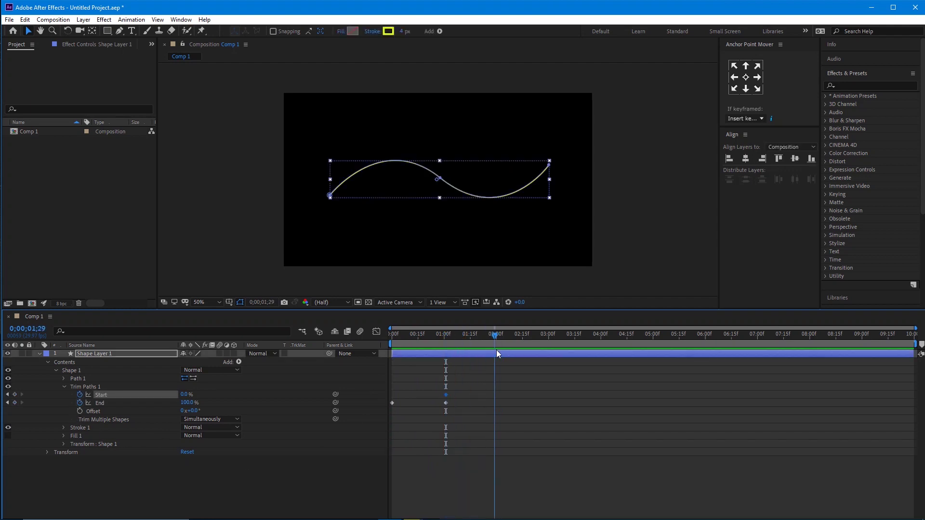
pyautogui.moveTo(186, 395); pyautogui.dragTo(263, 405)
# - Preview the draw-on and erase animation from the beginning
pyautogui.click(480, 453)
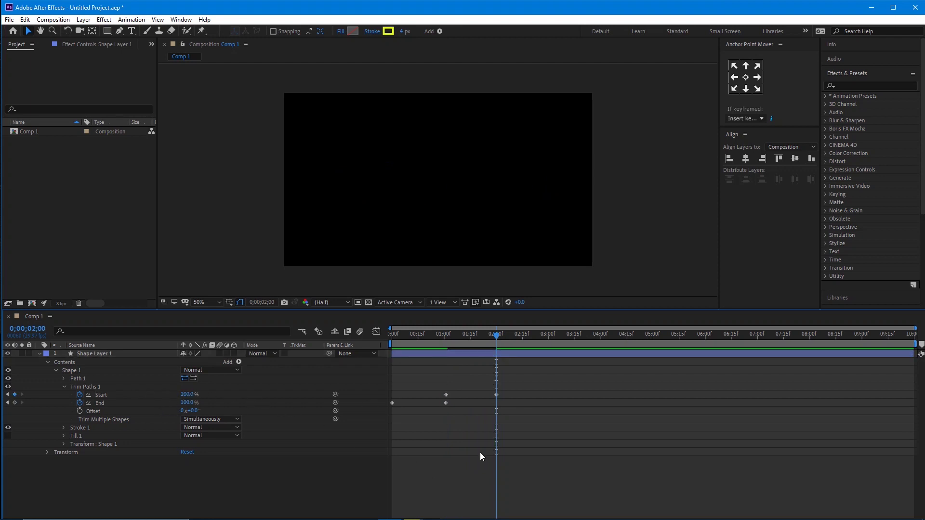
pyautogui.press('Home')
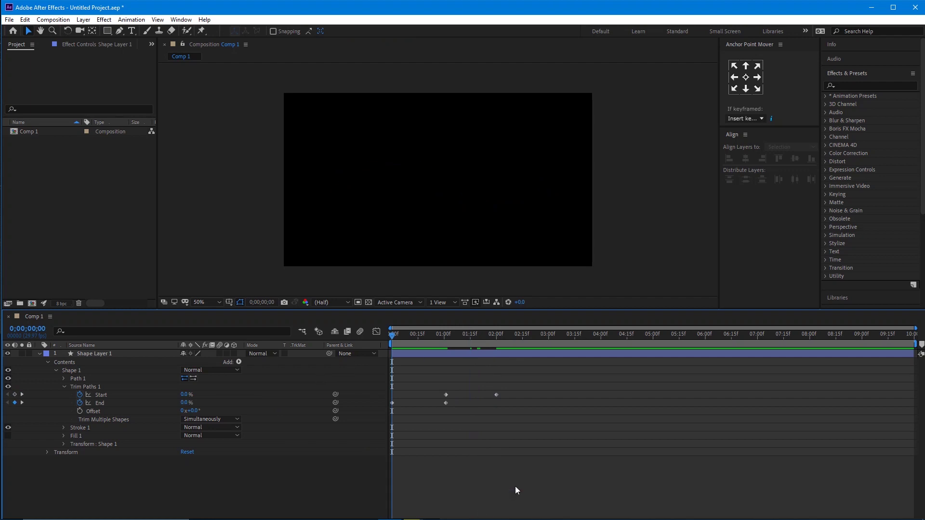
pyautogui.press('space')
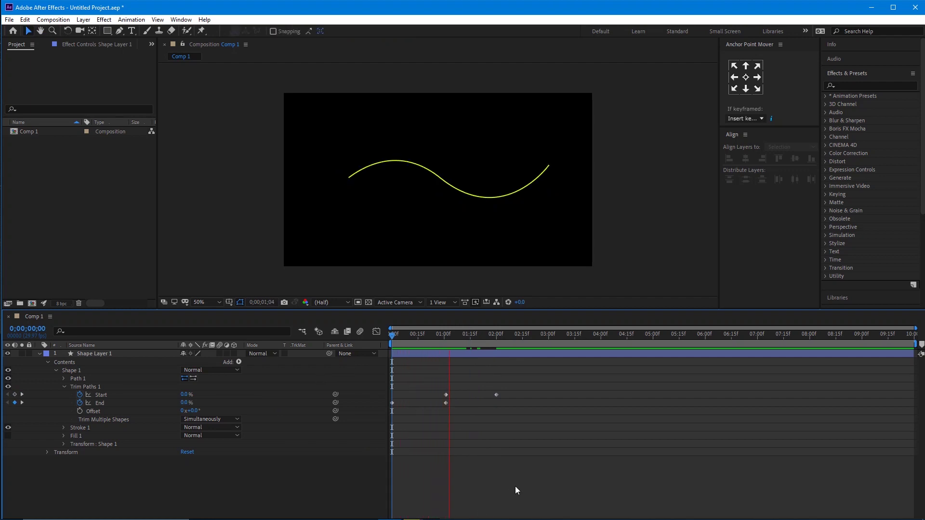
pyautogui.press('space')
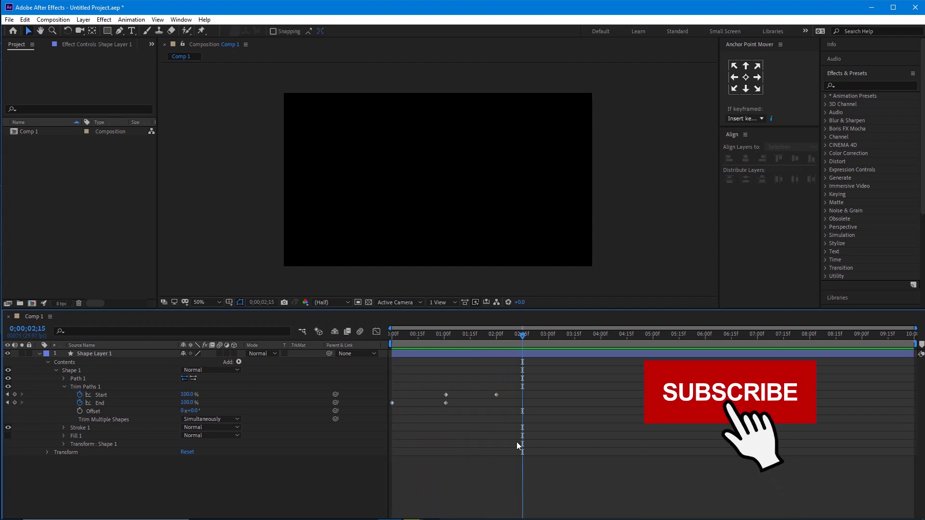
pyautogui.moveTo(508, 332); pyautogui.dragTo(336, 372)
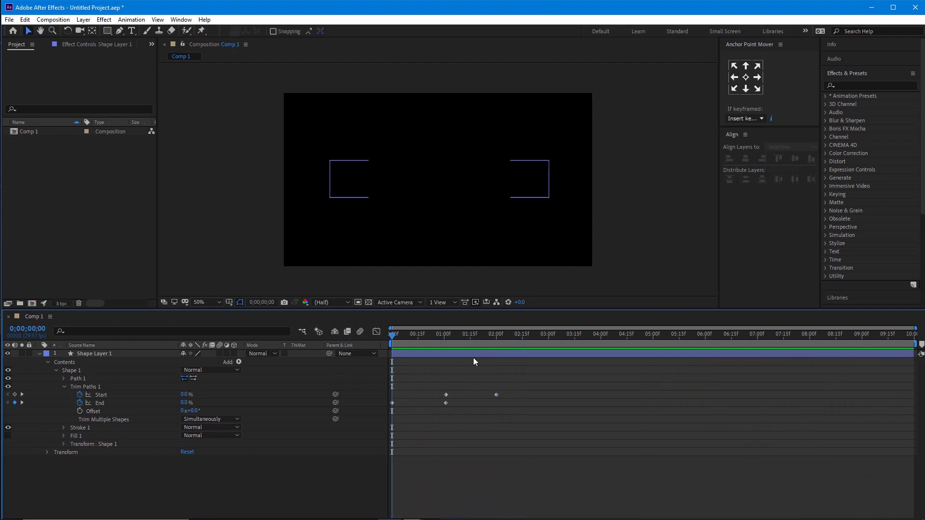
# - Shift the Start keyframes earlier to about 0:06 and 1:04 and preview the overlap
pyautogui.moveTo(528, 374); pyautogui.dragTo(402, 403)
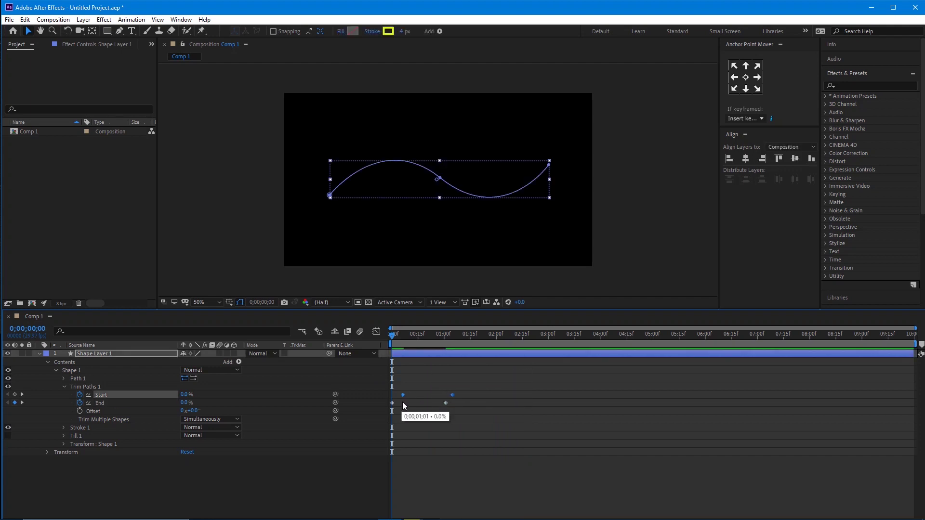
pyautogui.click(419, 463)
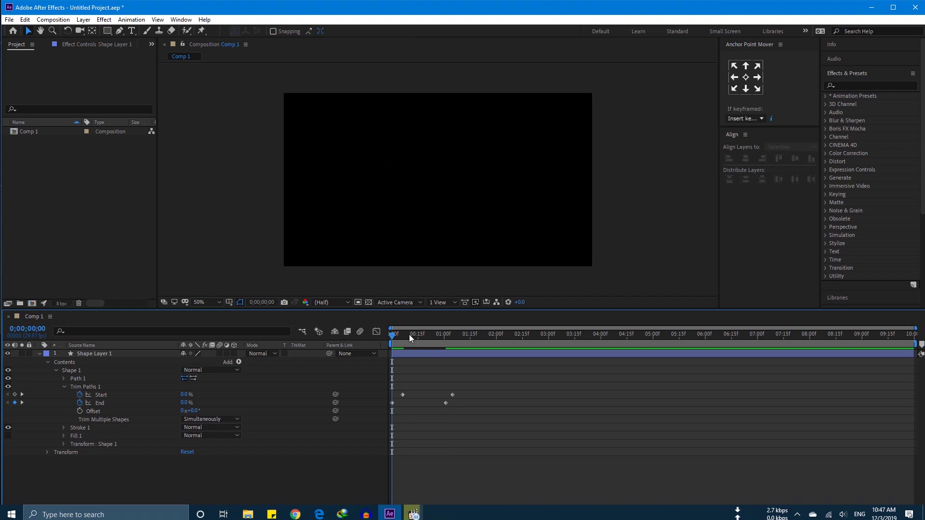
pyautogui.press('space')
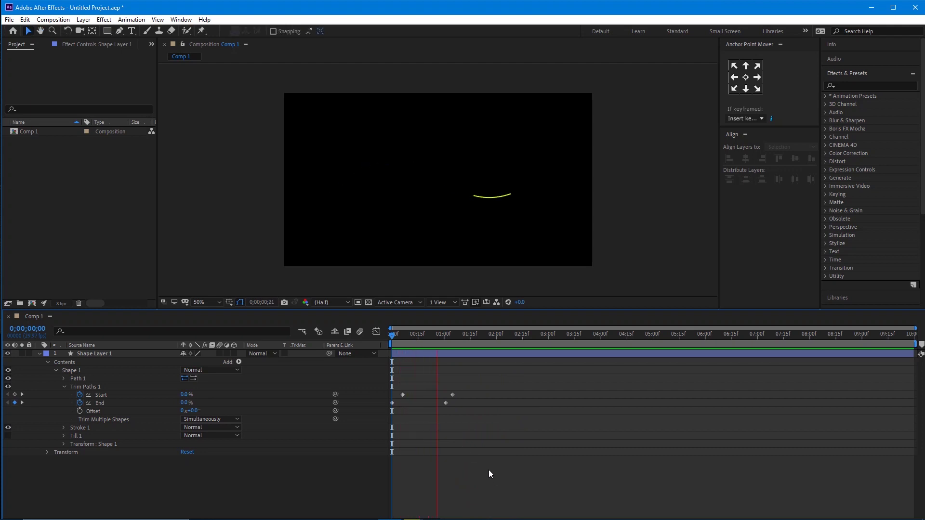
pyautogui.press('space')
# - Enable motion blur on the layer, preview, then select all Start and End keyframes
pyautogui.click(220, 354)
pyautogui.press('Home')
pyautogui.press('space')
pyautogui.press('space')
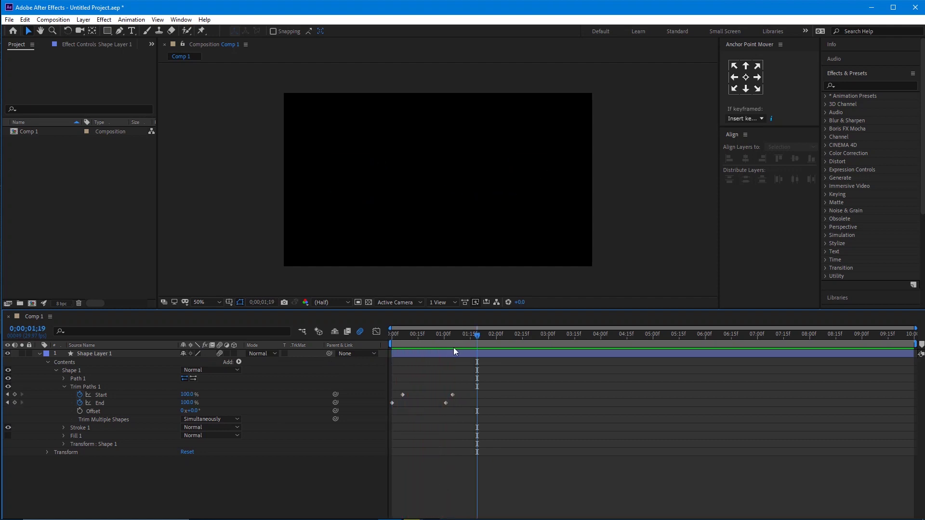
pyautogui.moveTo(426, 336); pyautogui.dragTo(354, 345)
pyautogui.press('space')
pyautogui.press('space')
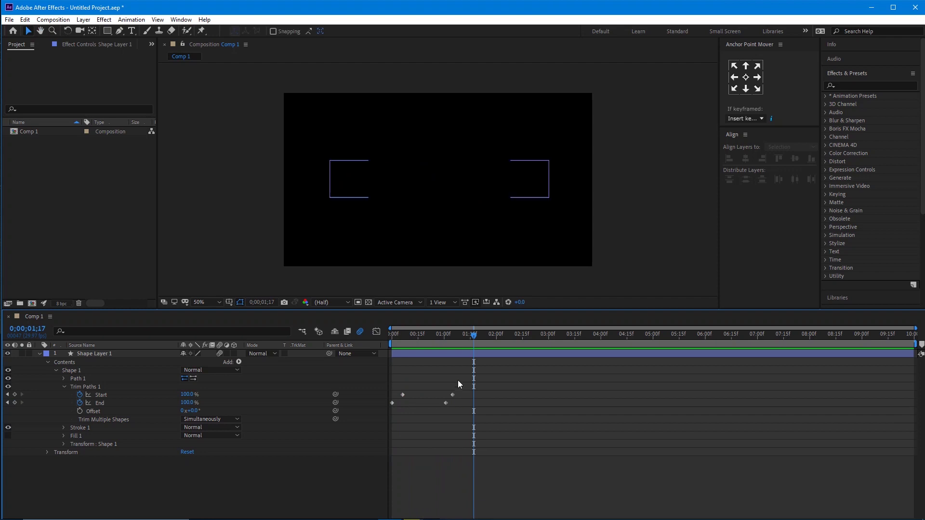
pyautogui.moveTo(475, 335); pyautogui.dragTo(340, 362)
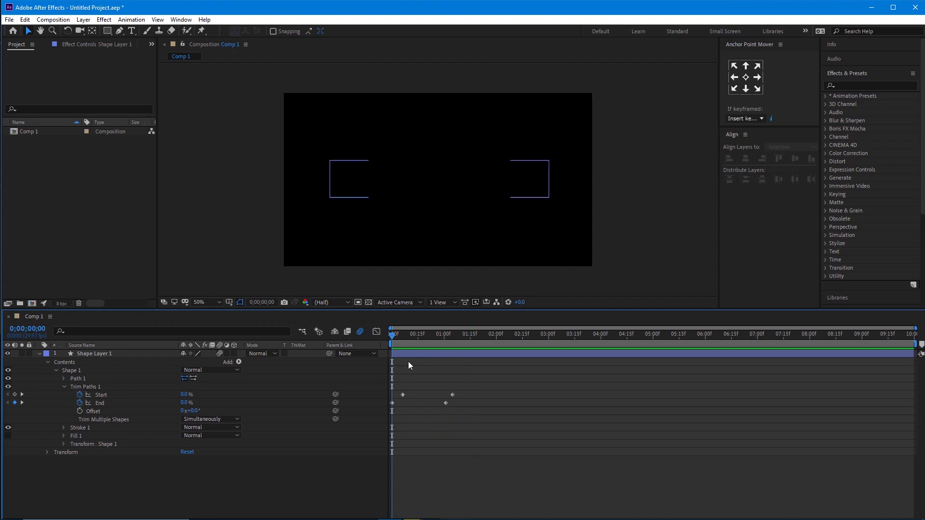
pyautogui.moveTo(488, 371); pyautogui.dragTo(378, 443)
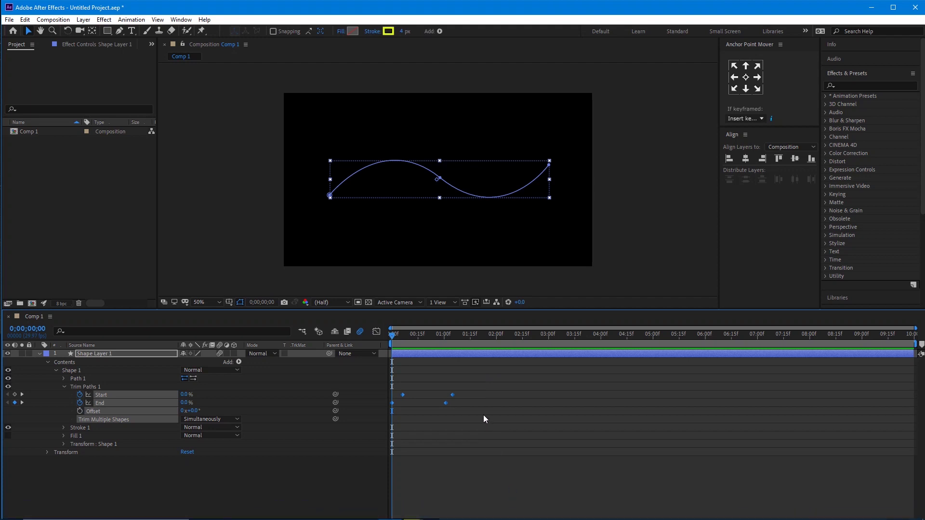
# - Apply Keyframe Assistant > Easy Ease to the four trim keyframes and preview the stroke
pyautogui.rightClick(454, 395)
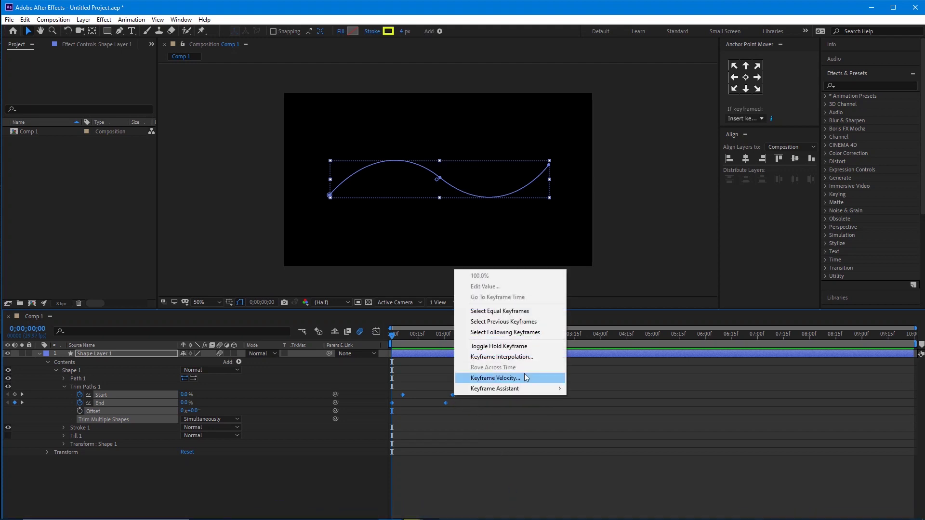
pyautogui.moveTo(521, 393)
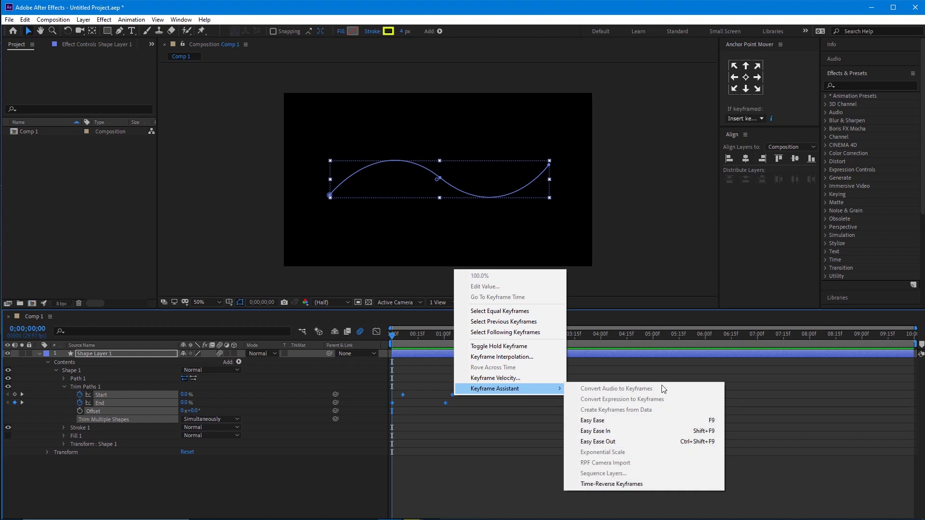
pyautogui.click(663, 419)
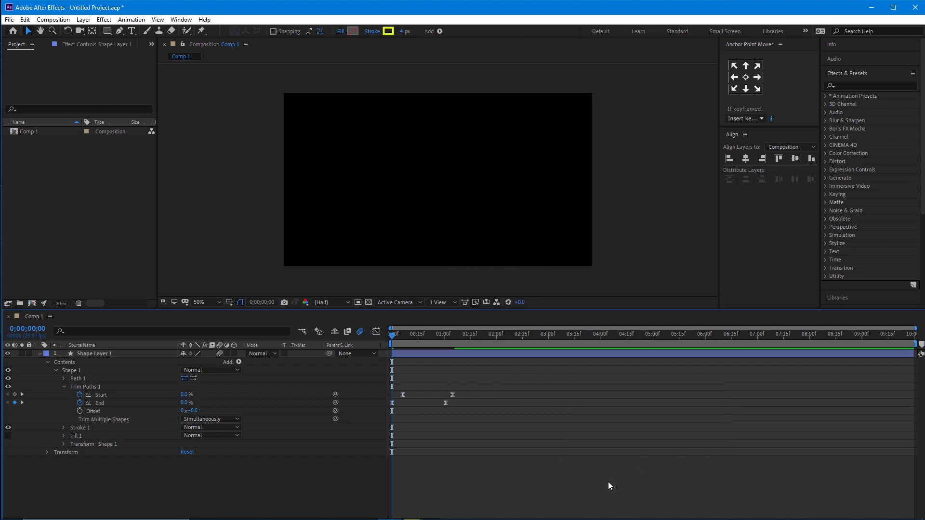
pyautogui.press('space')
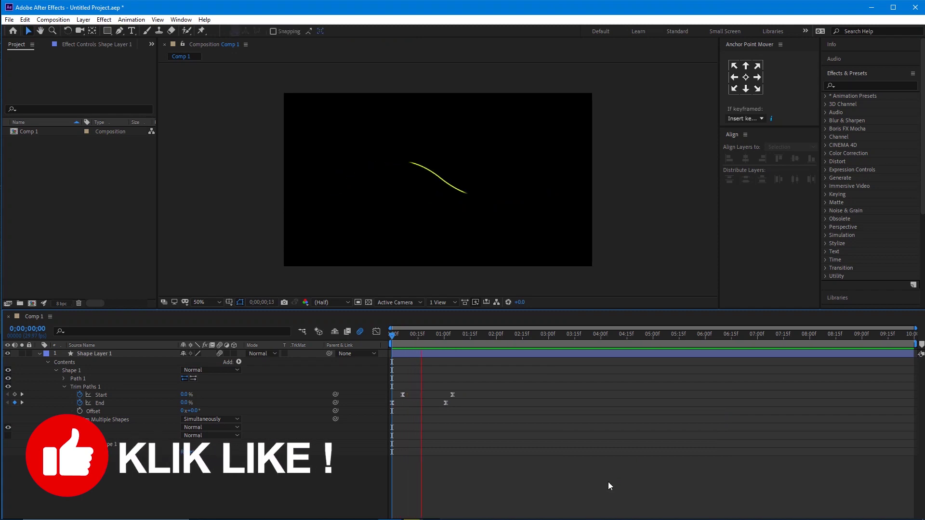
pyautogui.press('space')
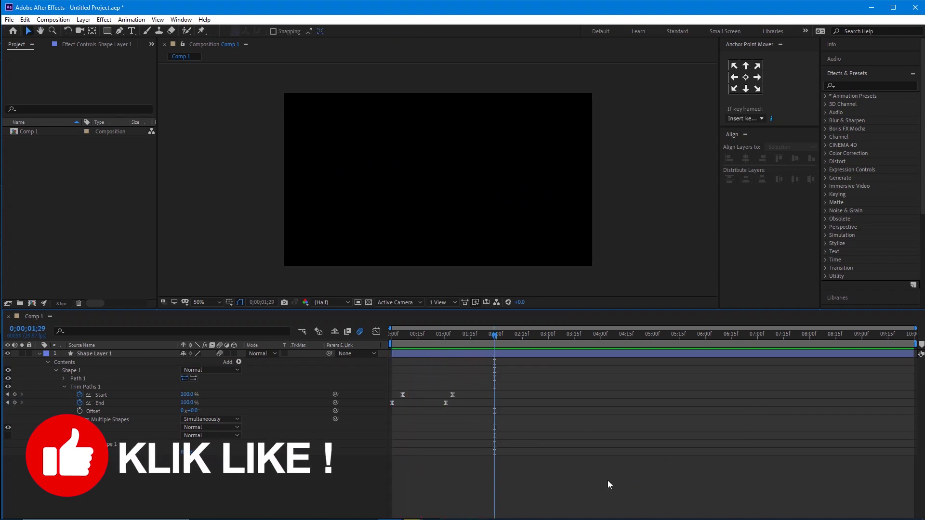
# - In the speed graph, drag the End keyframes' ease influence to about 70% and preview
pyautogui.moveTo(481, 376); pyautogui.dragTo(340, 445)
pyautogui.click(377, 332)
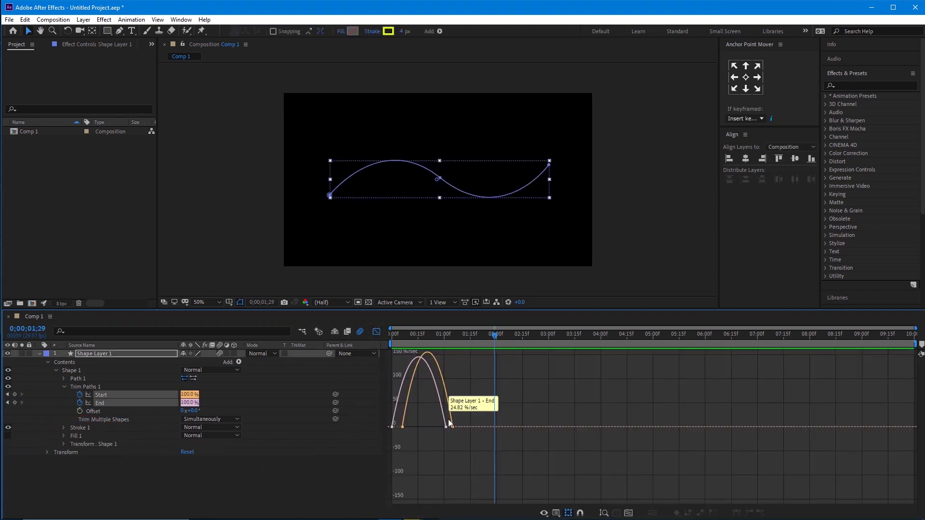
pyautogui.click(446, 427)
pyautogui.moveTo(437, 427); pyautogui.dragTo(427, 427)
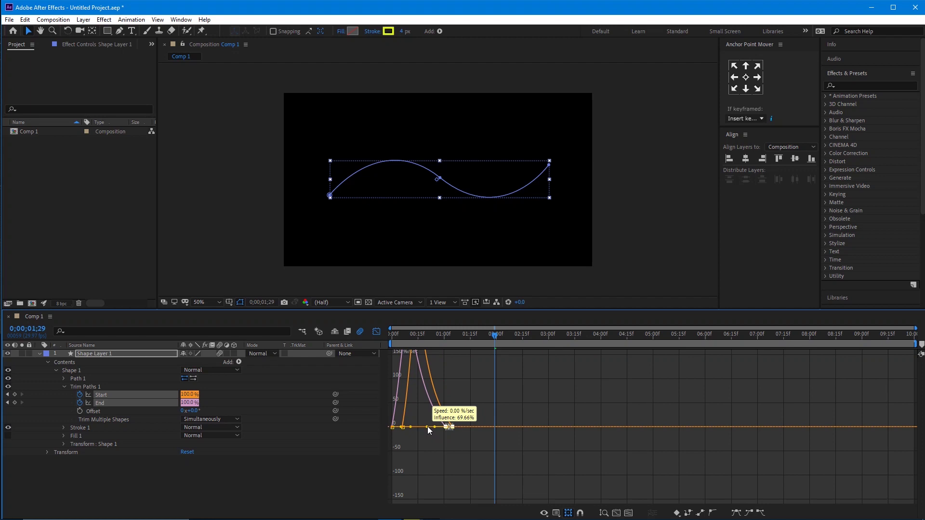
pyautogui.click(438, 455)
pyautogui.press('Home')
pyautogui.press('space')
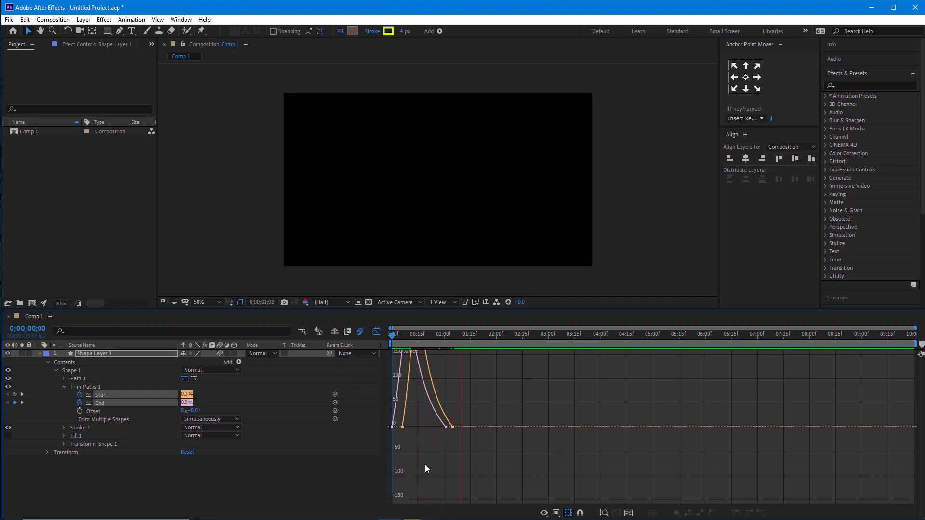
pyautogui.press('space')
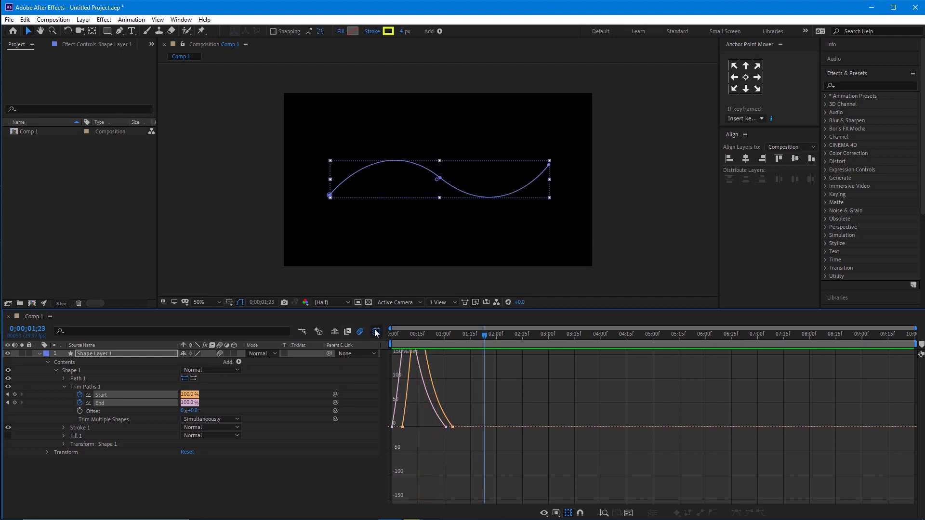
pyautogui.click(376, 332)
# - Collapse Shape Layer 1's properties, then duplicate it as Shape Layer 2
pyautogui.click(464, 480)
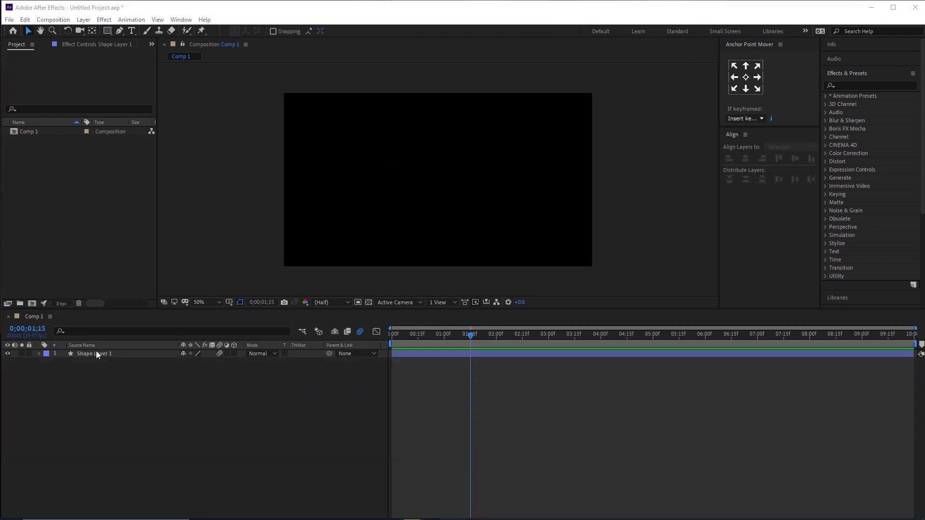
pyautogui.click(97, 355)
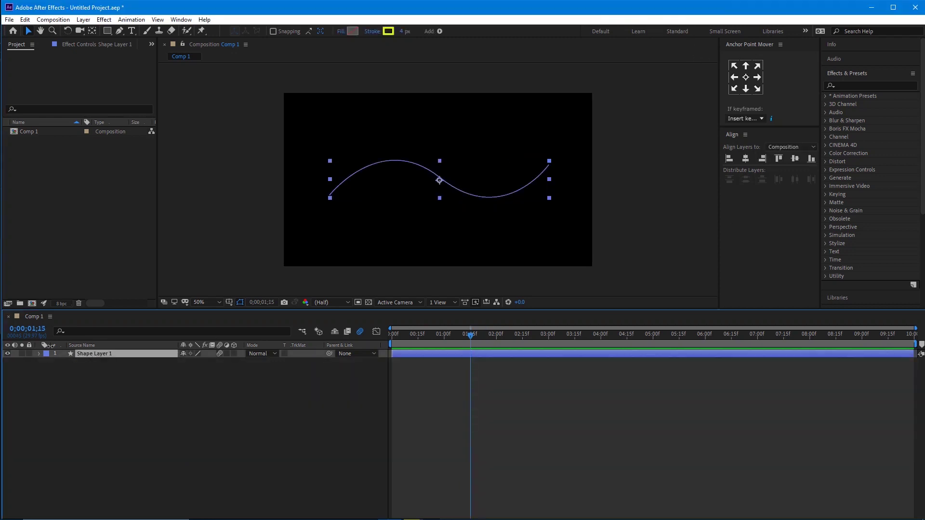
pyautogui.click(39, 353)
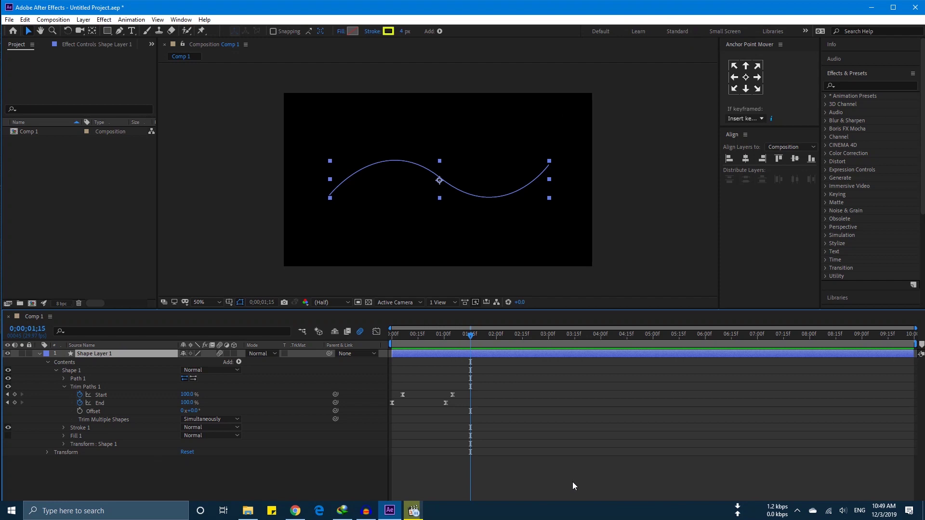
pyautogui.click(217, 487)
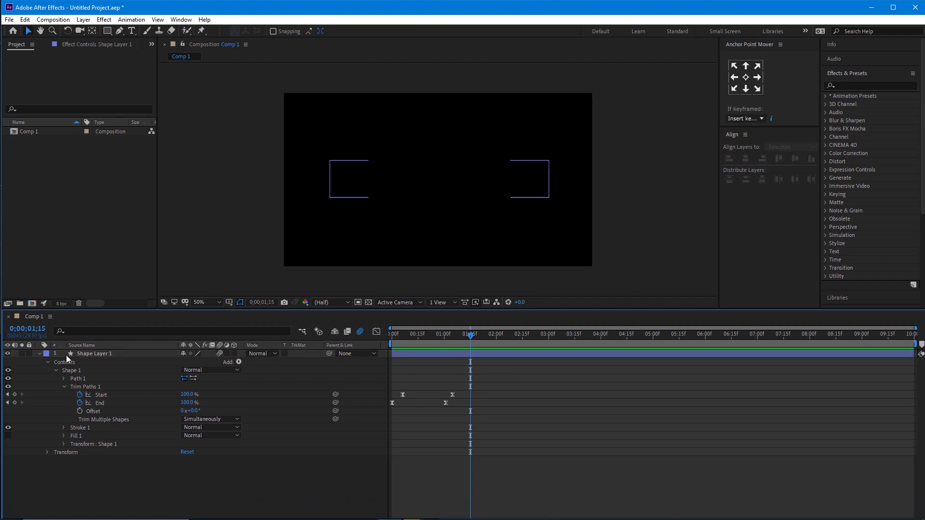
pyautogui.click(82, 355)
pyautogui.click(39, 355)
pyautogui.hotkey('ctrl', 'd')
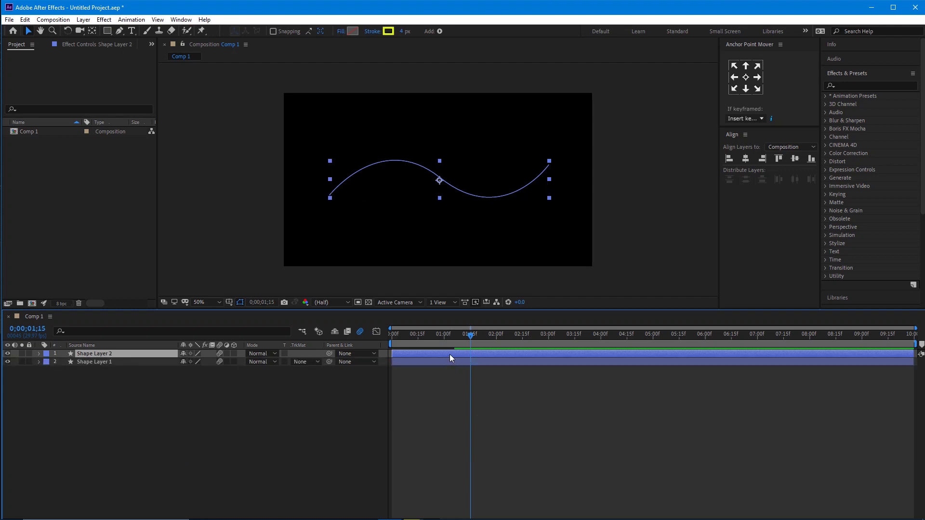
# - Nudge Shape Layer 2's stroke upward, start it a few frames later, and preview both strokes
pyautogui.click(442, 184)
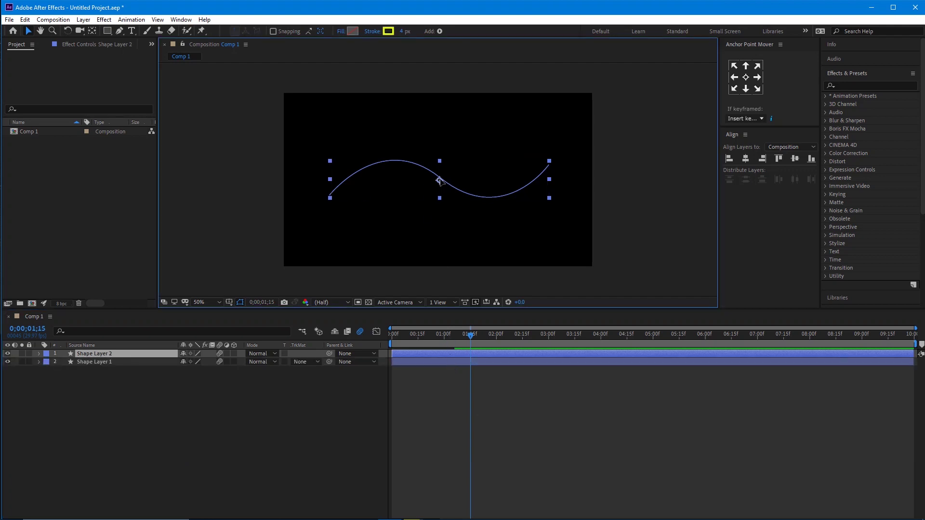
pyautogui.press('Up')
pyautogui.press('Up')
pyautogui.press('Up')
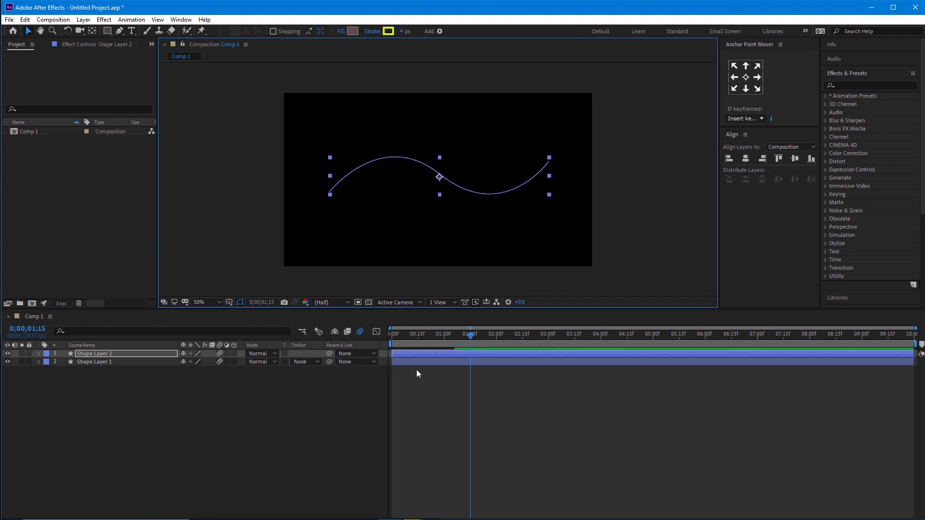
pyautogui.moveTo(417, 357); pyautogui.dragTo(424, 357)
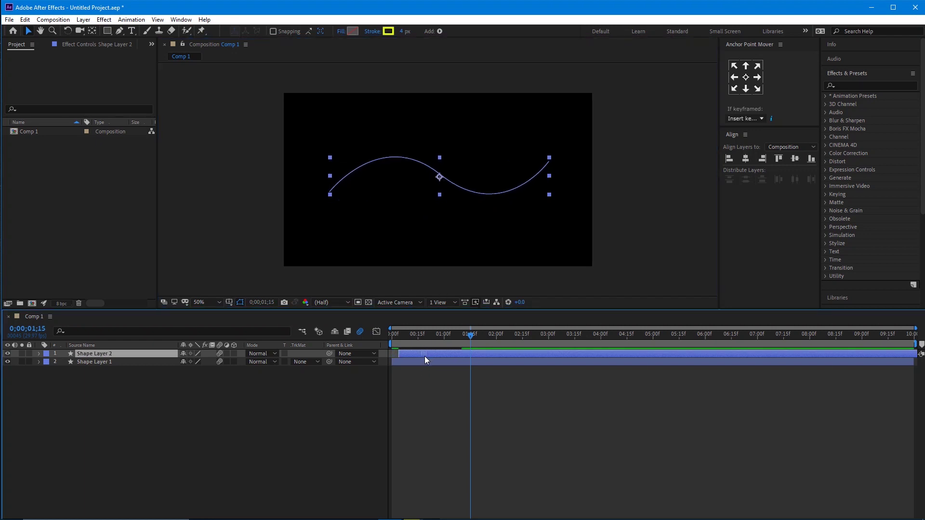
pyautogui.click(431, 392)
pyautogui.moveTo(416, 336); pyautogui.dragTo(337, 334)
pyautogui.press('space')
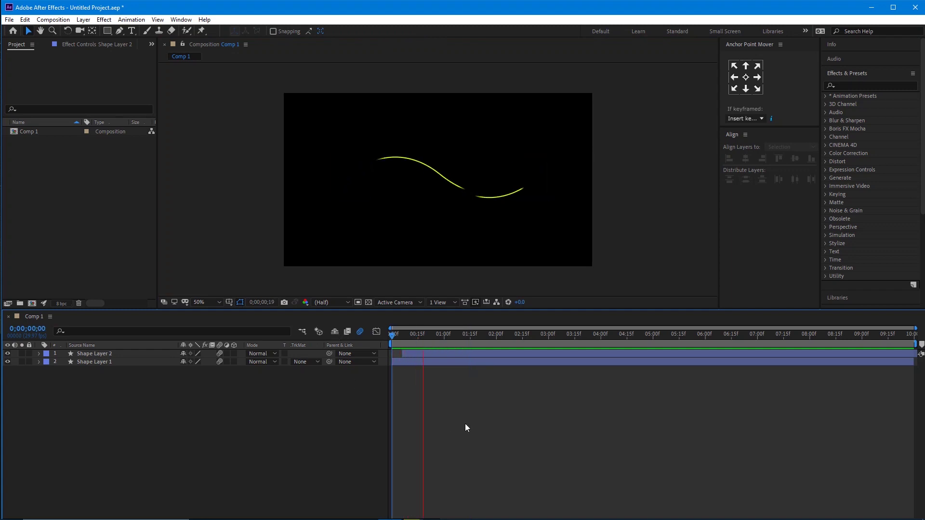
pyautogui.press('space')
pyautogui.press('space')
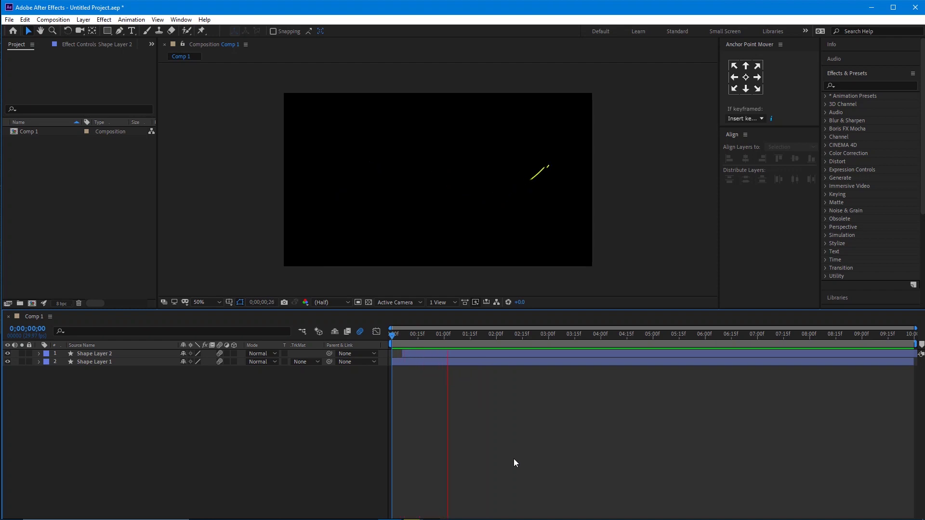
pyautogui.press('space')
pyautogui.click(433, 357)
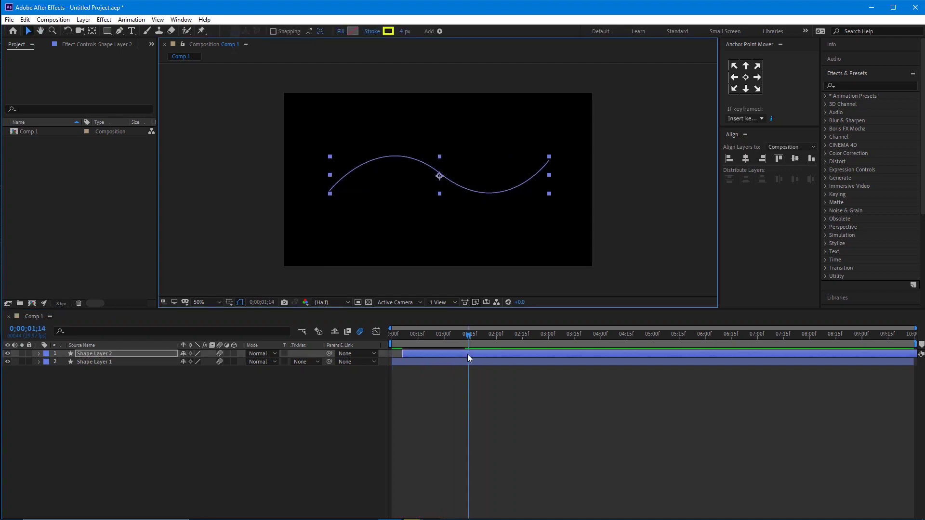
# - Delay Shape Layer 2 slightly further and preview the result
pyautogui.moveTo(467, 354); pyautogui.dragTo(475, 359)
pyautogui.click(483, 407)
pyautogui.press('space')
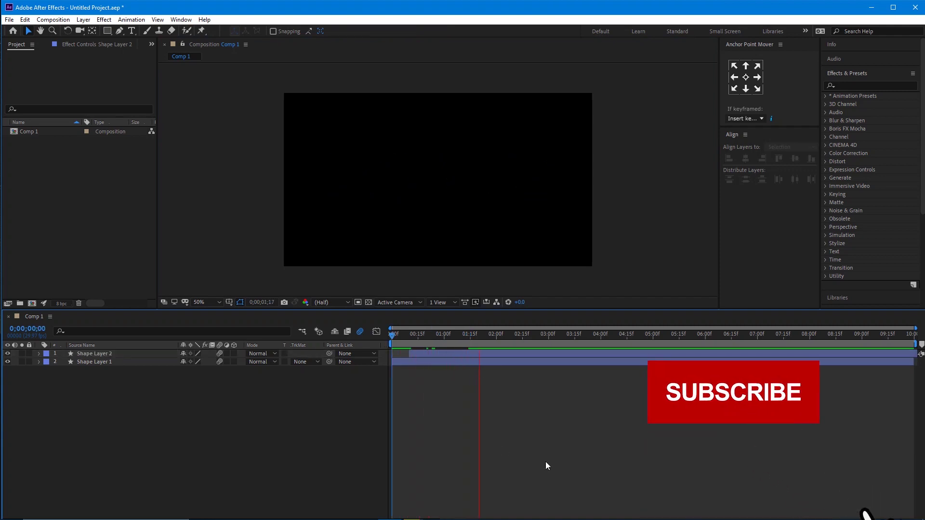
# - Change Shape Layer 2's stroke colour from yellow to red (FC1111)
pyautogui.click(432, 355)
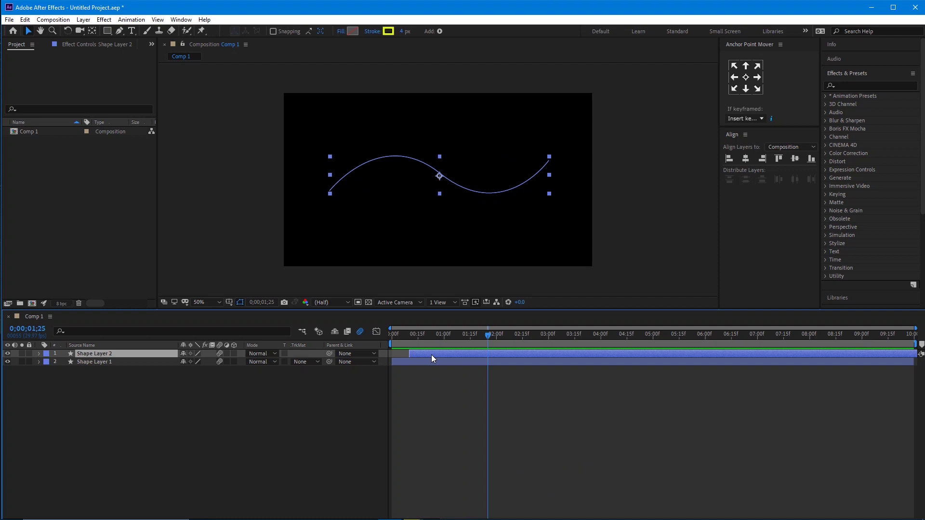
pyautogui.click(387, 31)
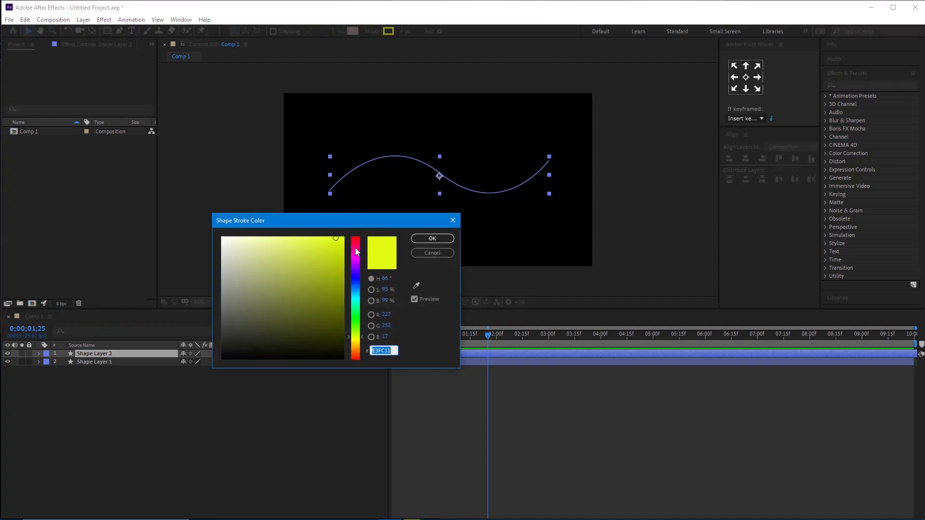
pyautogui.moveTo(355, 248); pyautogui.dragTo(355, 233)
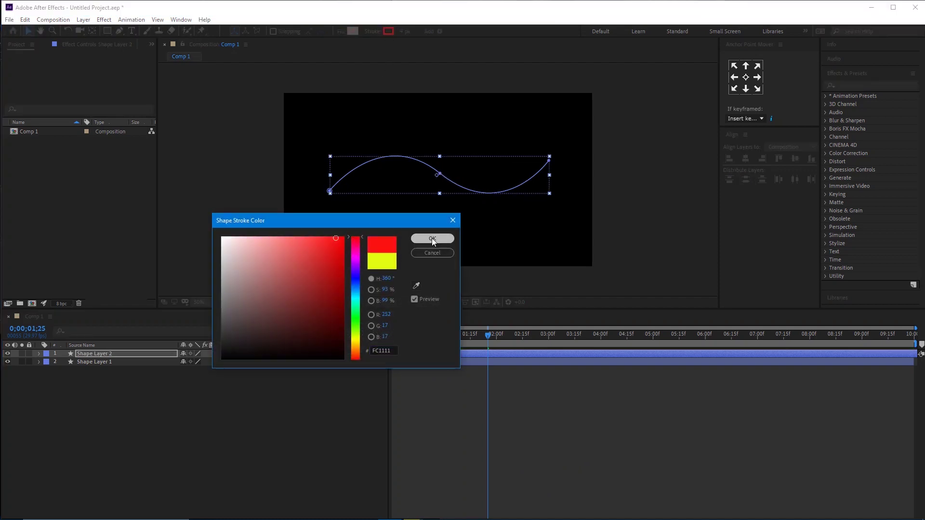
pyautogui.click(432, 239)
pyautogui.click(490, 400)
# - Preview the staggered draw-on from the first frame, then reselect Shape Layer 2
pyautogui.press('Home')
pyautogui.press('space')
pyautogui.press('space')
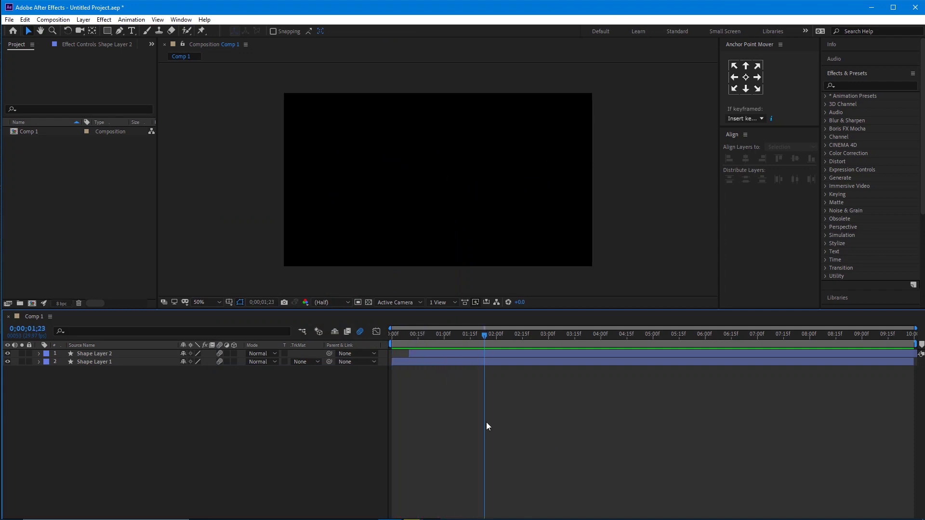
pyautogui.press('Home')
pyautogui.press('space')
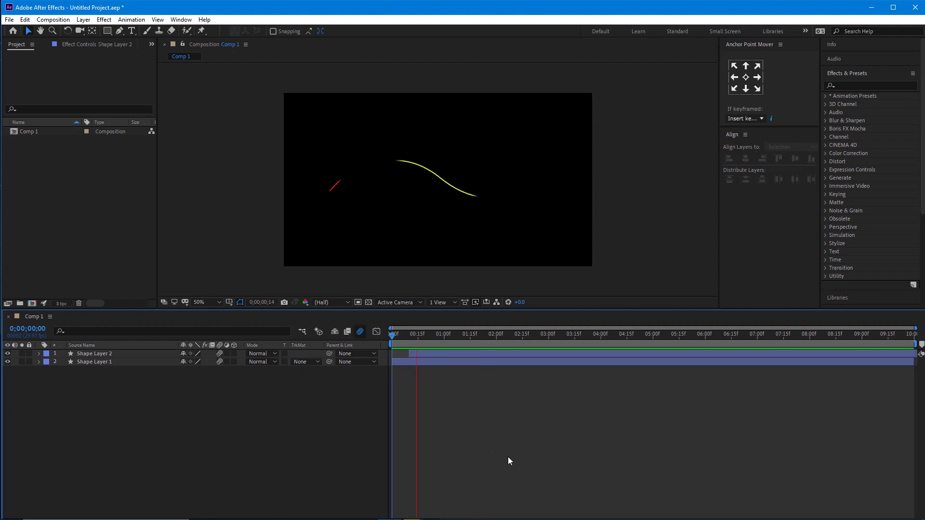
pyautogui.press('space')
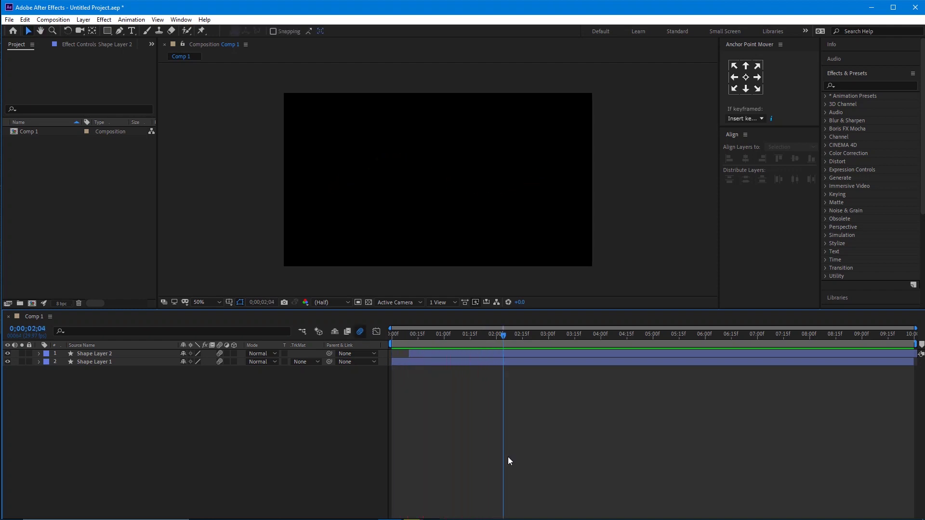
pyautogui.hotkey('ctrl', 'Down')
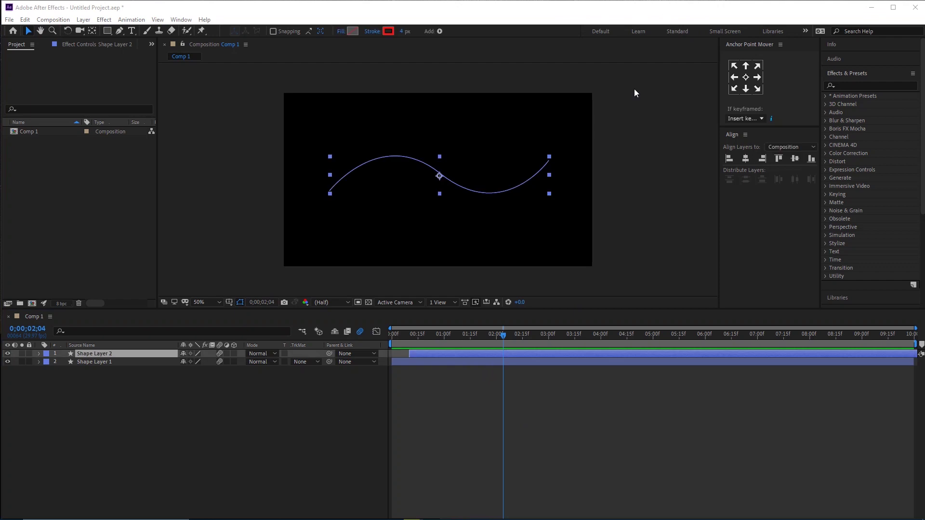
pyautogui.click(430, 437)
# - Duplicate Shape Layer 2 as Shape Layer 3, start it slightly later, and make its stroke green (2CFC11)
pyautogui.click(456, 352)
pyautogui.hotkey('ctrl', 'd')
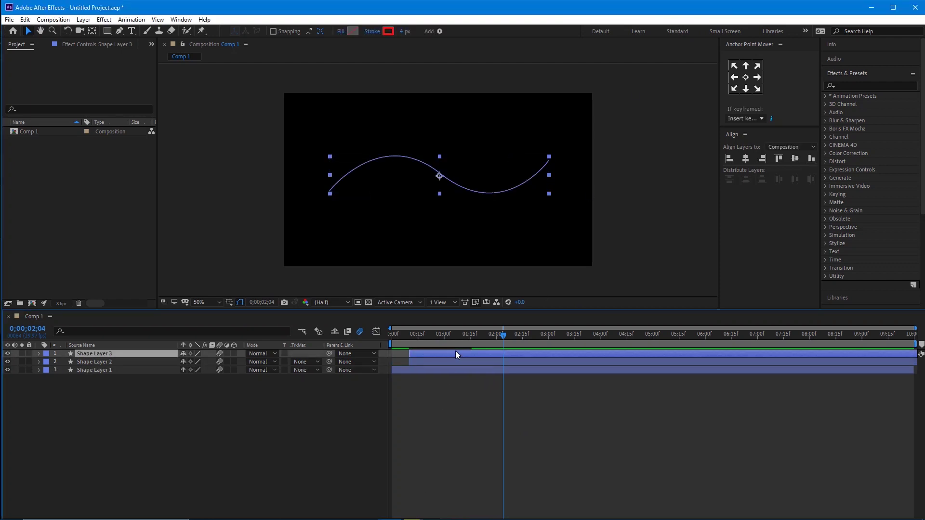
pyautogui.moveTo(454, 353); pyautogui.dragTo(468, 354)
pyautogui.click(385, 31)
pyautogui.moveTo(354, 348); pyautogui.dragTo(359, 321)
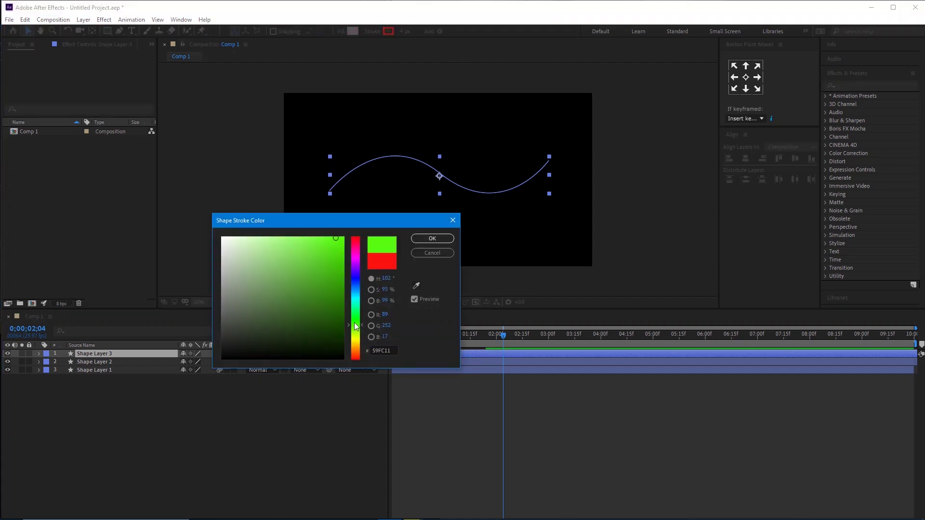
pyautogui.press('Return')
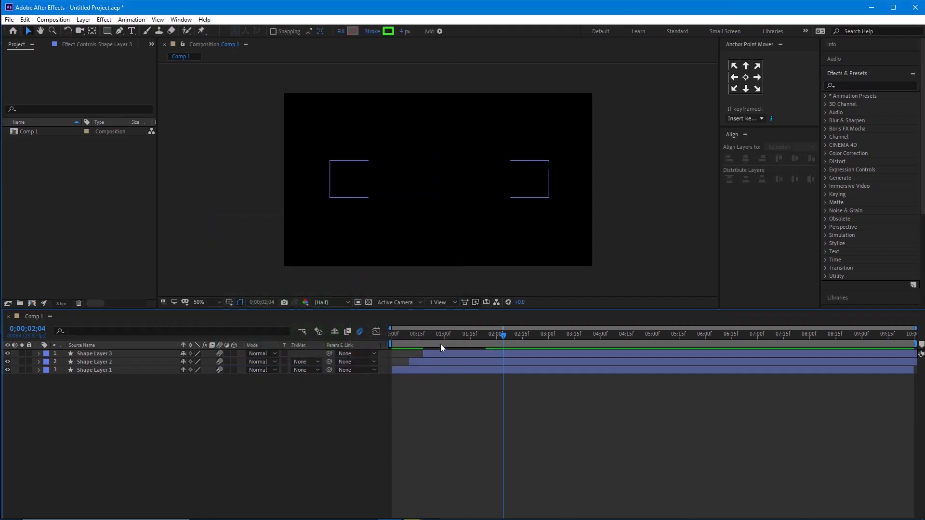
# - Preview the animation from the start, then duplicate Shape Layer 3 into a fourth curve
pyautogui.moveTo(415, 326); pyautogui.dragTo(392, 337)
pyautogui.press('space')
pyautogui.press('space')
pyautogui.press('space')
pyautogui.click(442, 354)
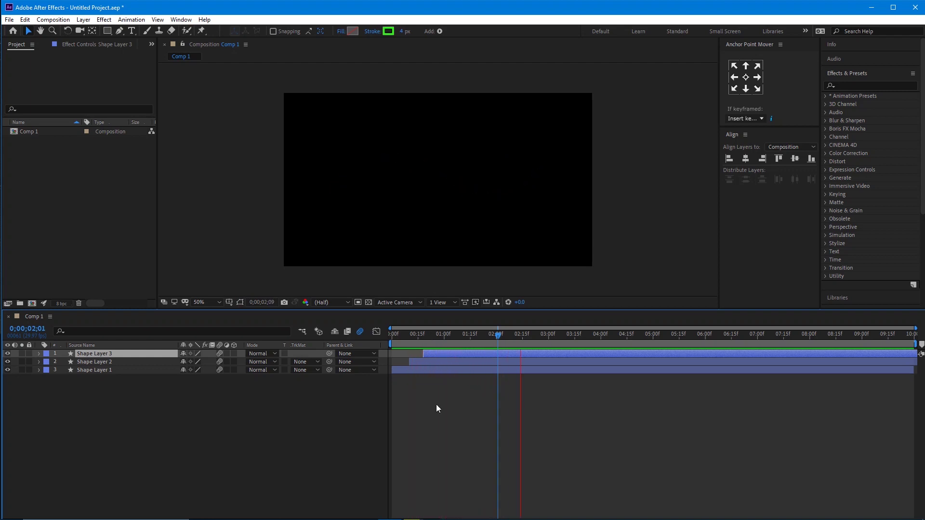
pyautogui.press('space')
pyautogui.click(438, 419)
pyautogui.click(446, 352)
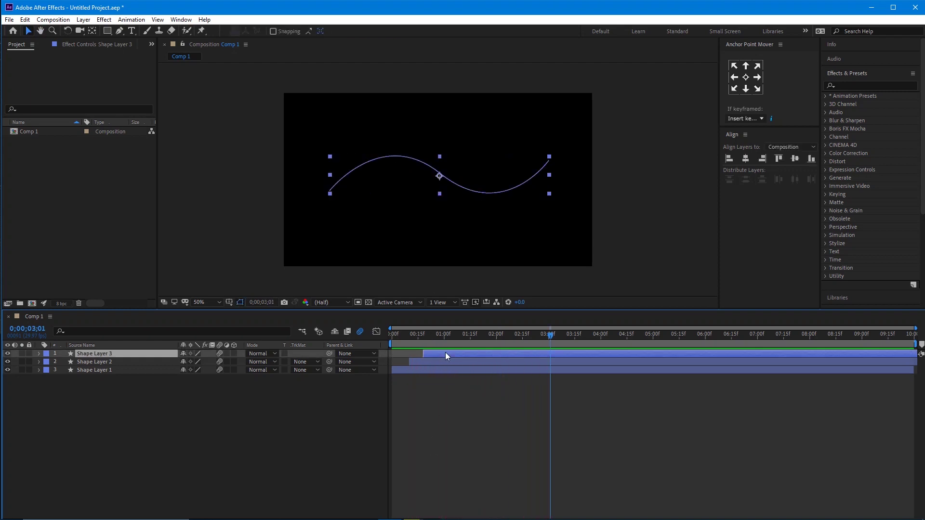
pyautogui.hotkey('ctrl', 'd')
# - Start Shape Layer 4 around one second and change its stroke colour to magenta
pyautogui.moveTo(446, 356); pyautogui.dragTo(461, 355)
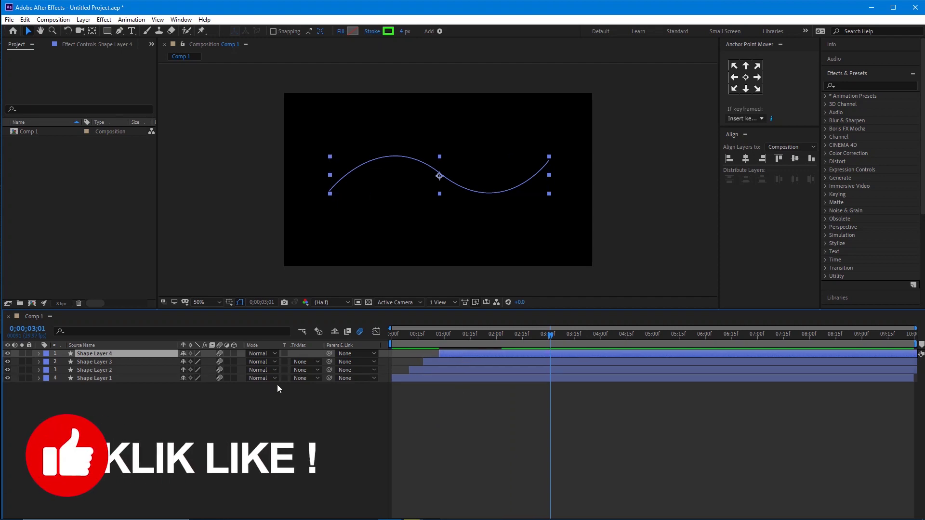
pyautogui.click(388, 31)
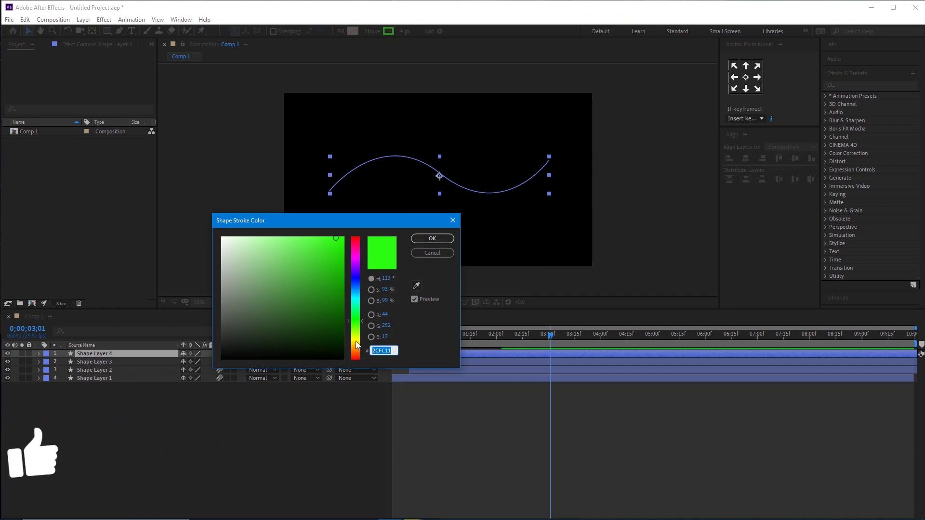
pyautogui.click(355, 256)
pyautogui.click(432, 238)
# - Preview all four staggered strokes from the first frame
pyautogui.click(471, 378)
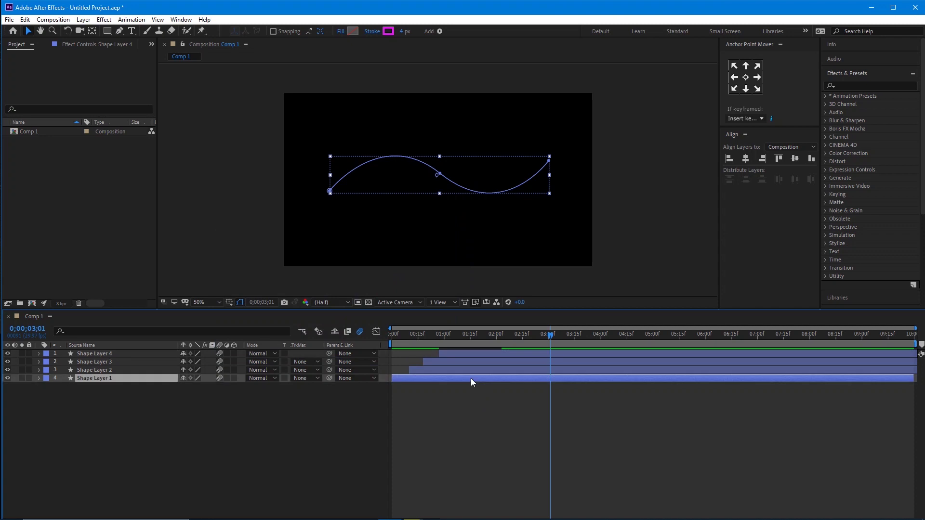
pyautogui.moveTo(452, 337); pyautogui.dragTo(392, 336)
pyautogui.press('space')
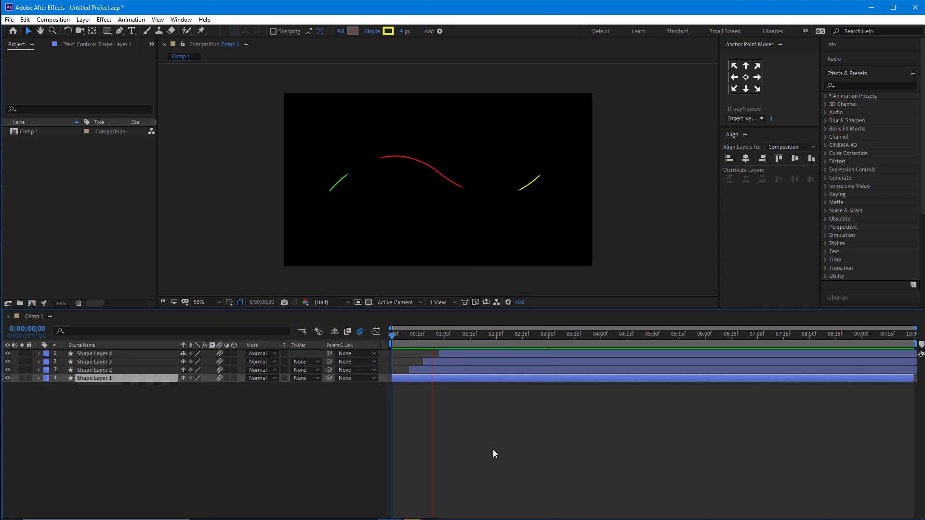
pyautogui.press('space')
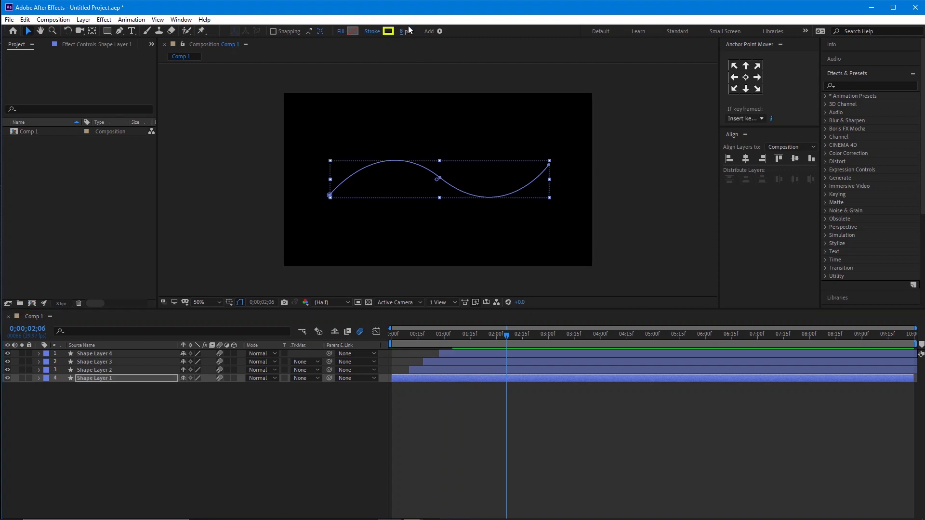
pyautogui.click(450, 403)
pyautogui.moveTo(448, 338); pyautogui.dragTo(369, 336)
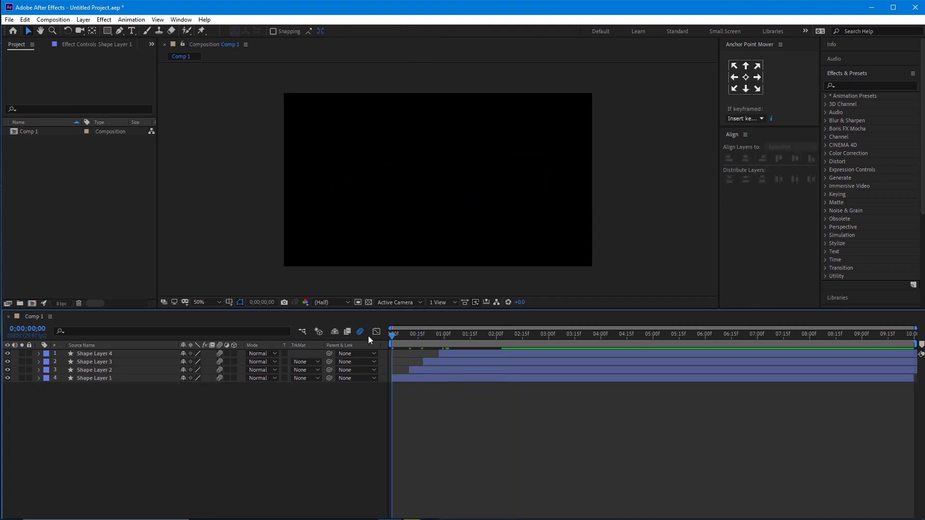
pyautogui.press('space')
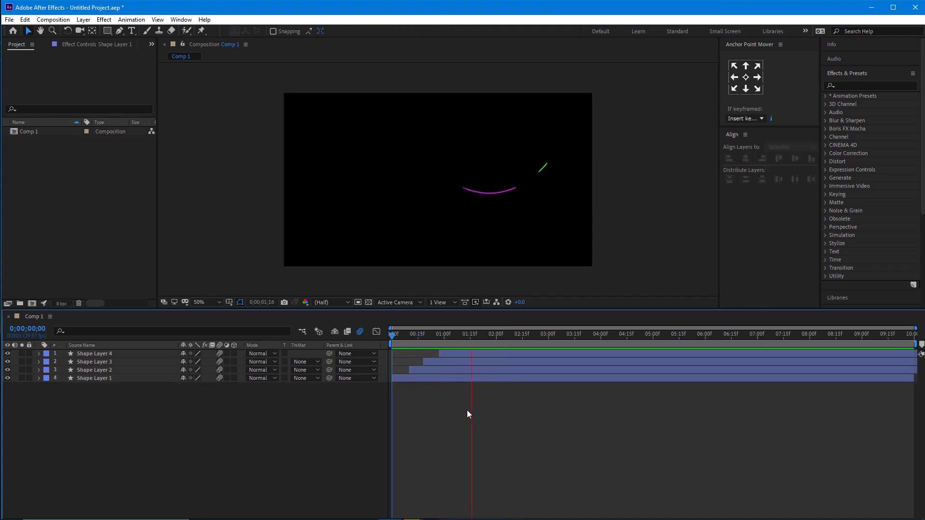
pyautogui.moveTo(439, 332)
pyautogui.mouseDown()
pyautogui.moveTo(433, 334)
pyautogui.moveTo(442, 353)
pyautogui.moveTo(427, 366)
pyautogui.moveTo(452, 378)
pyautogui.mouseUp()
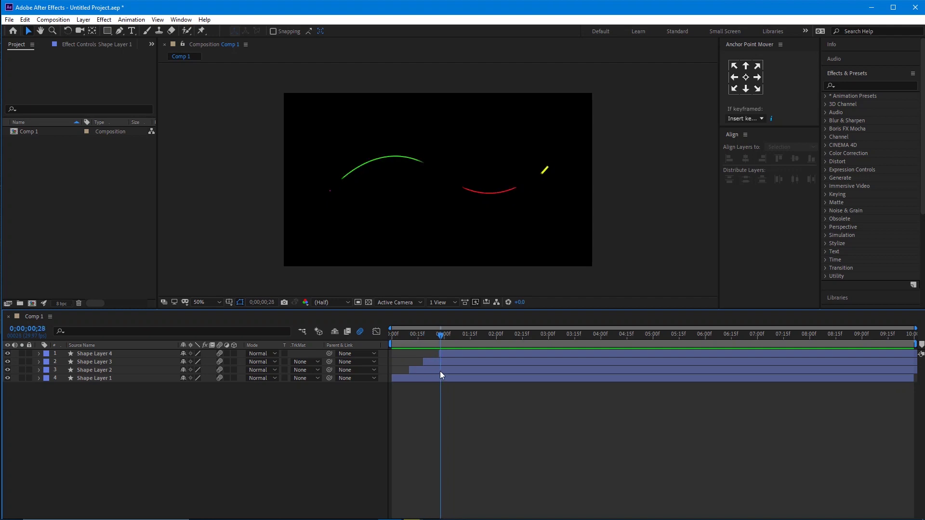
pyautogui.moveTo(452, 377); pyautogui.dragTo(519, 374)
pyautogui.press('space')
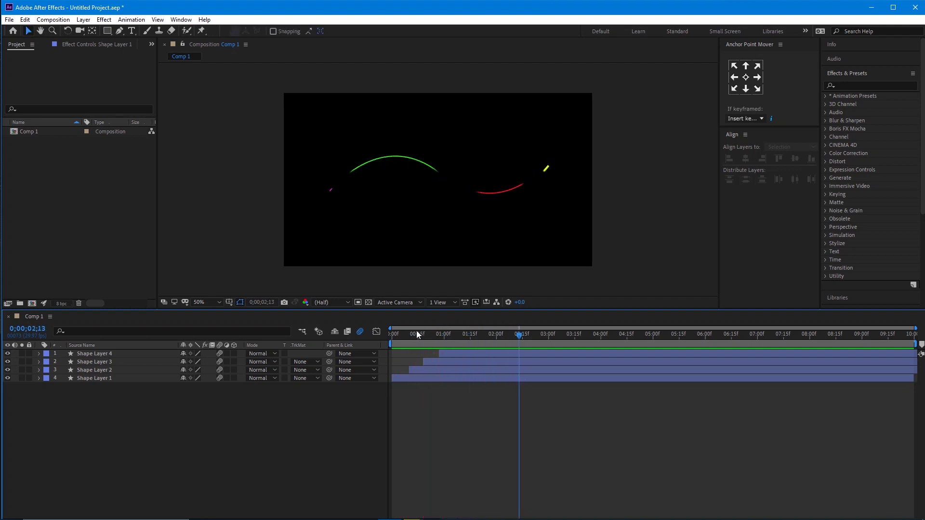
pyautogui.moveTo(400, 335); pyautogui.dragTo(390, 335)
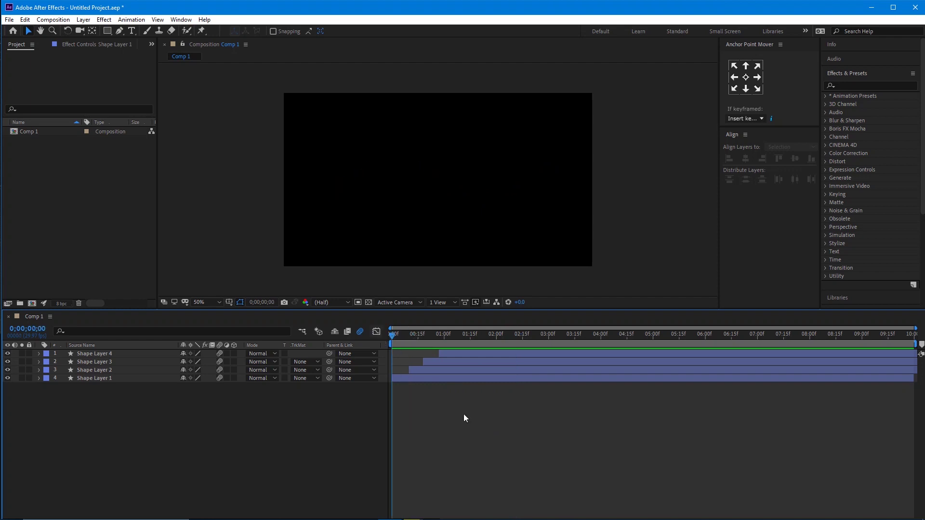
pyautogui.press('space')
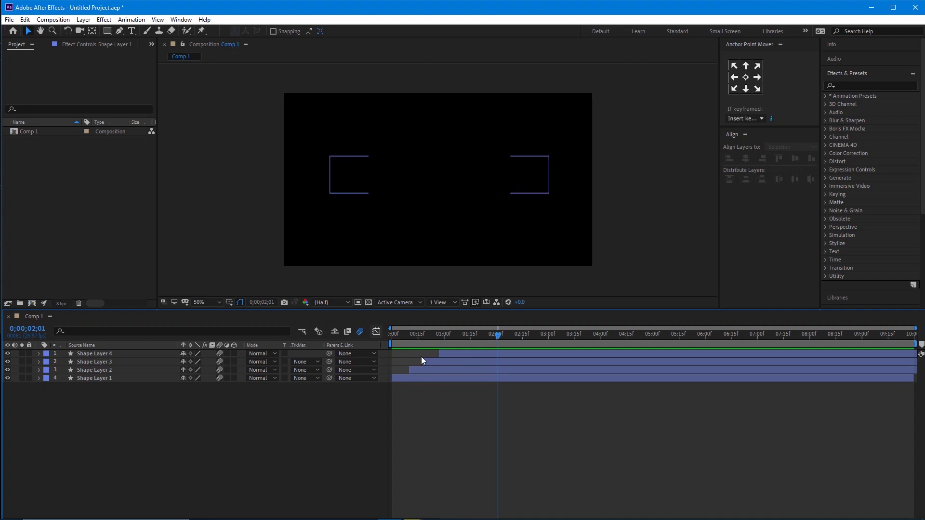
pyautogui.click(426, 334)
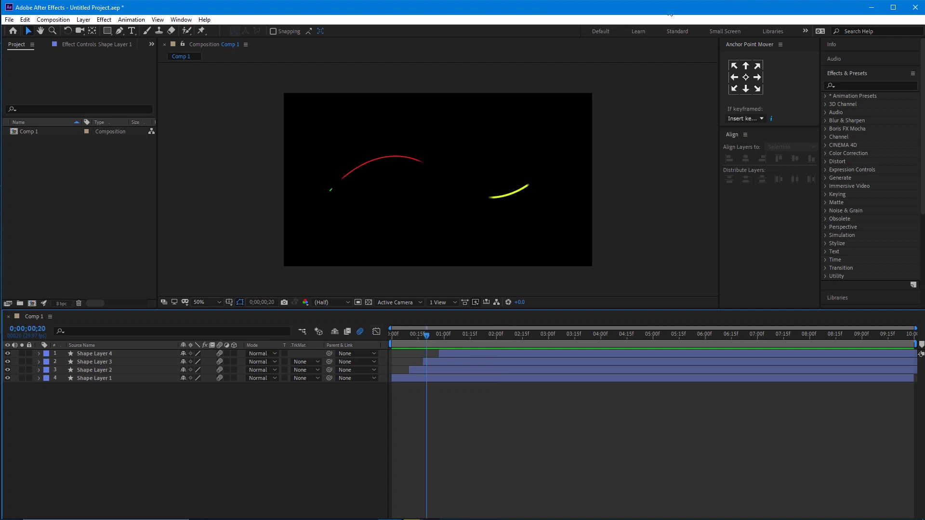